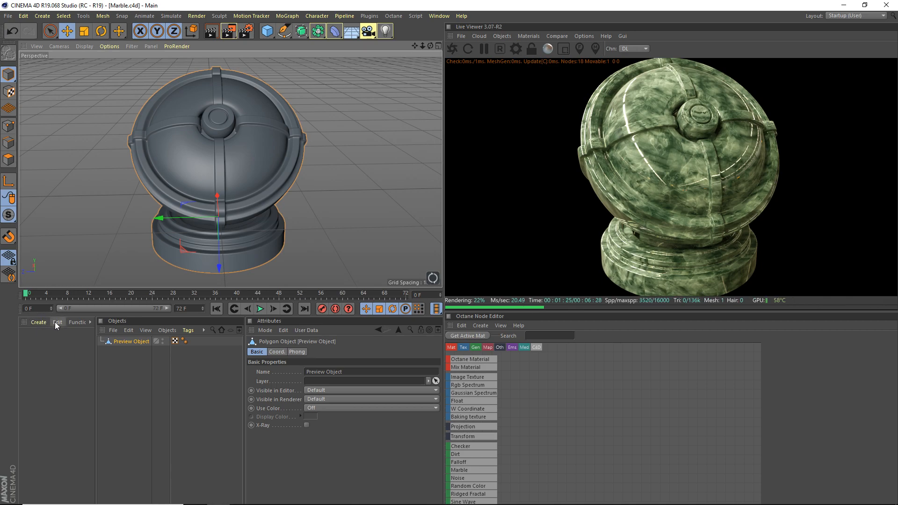
- Create a new Octane Material and apply it to the Preview Object
left_click(37, 325)
mouse_move(49, 358)
mouse_move(160, 357)
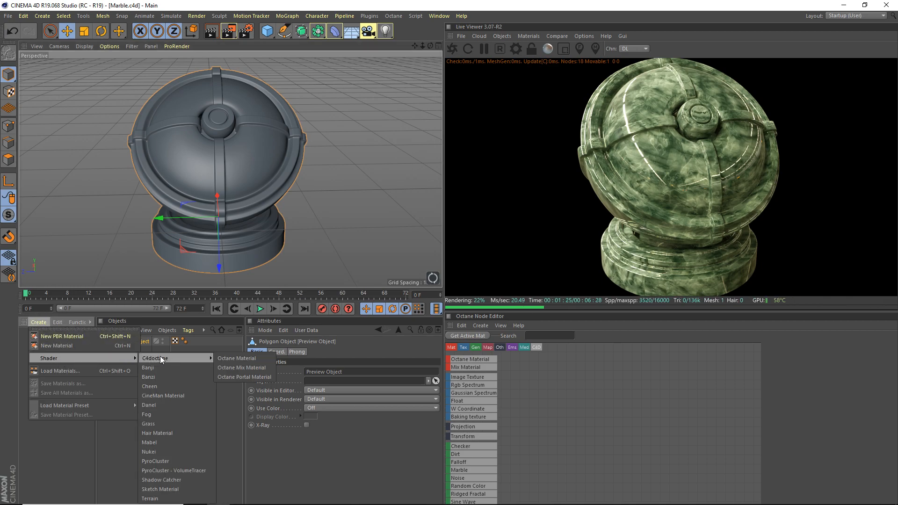
left_click(243, 358)
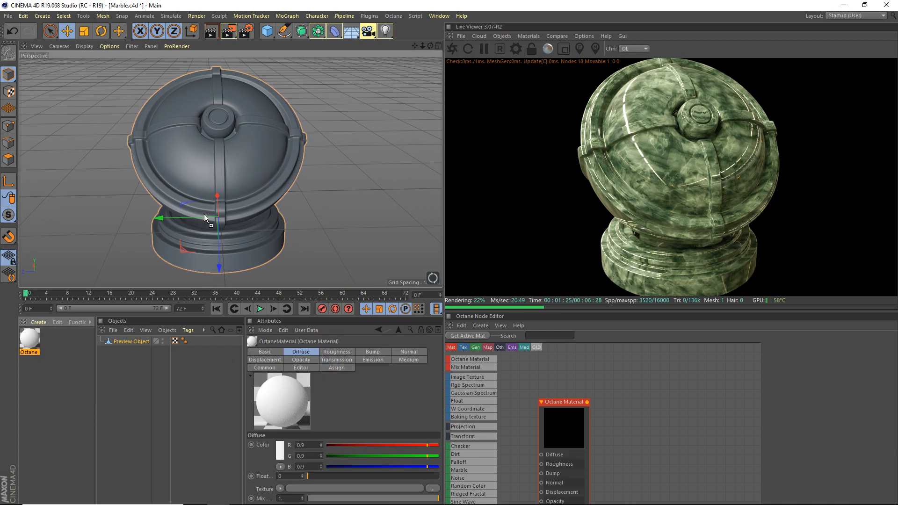
left_click_drag(212, 178, 220, 177)
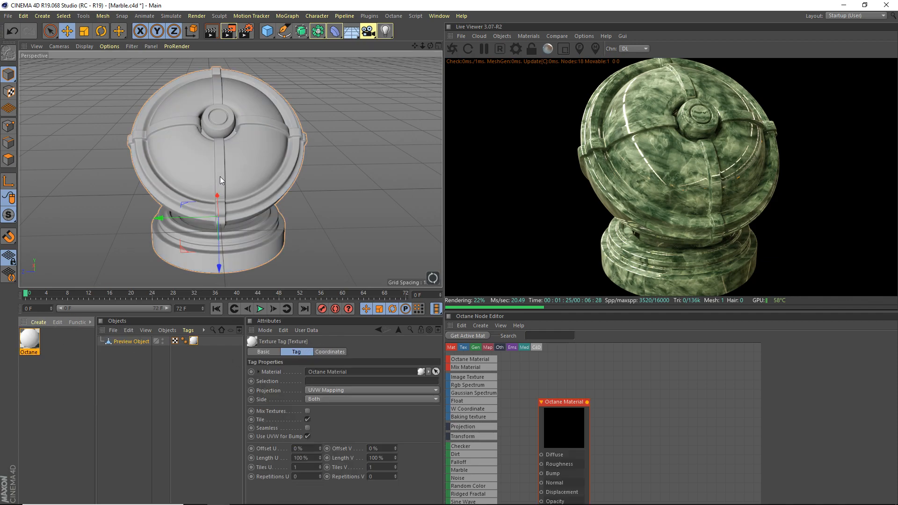
- Start the live render and set the Octane kernel to Pathtracing with a GI clamp of 1
left_click(455, 49)
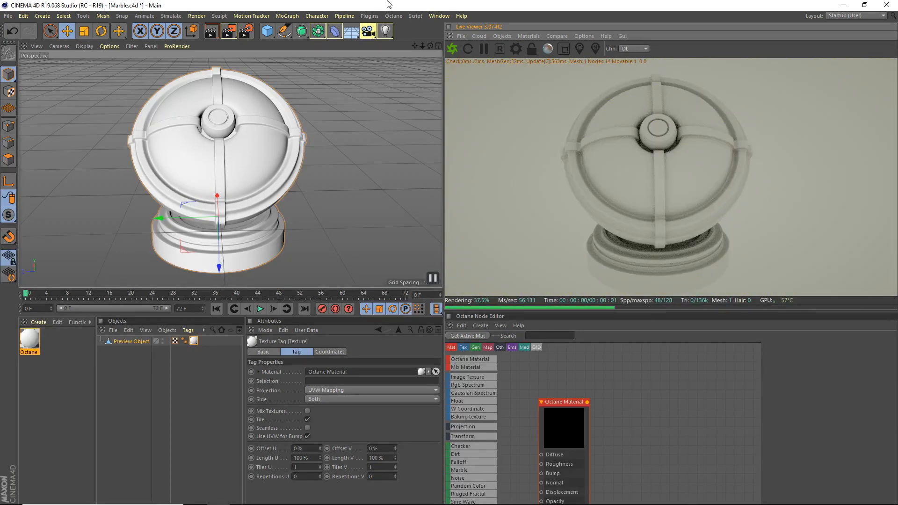
left_click(393, 16)
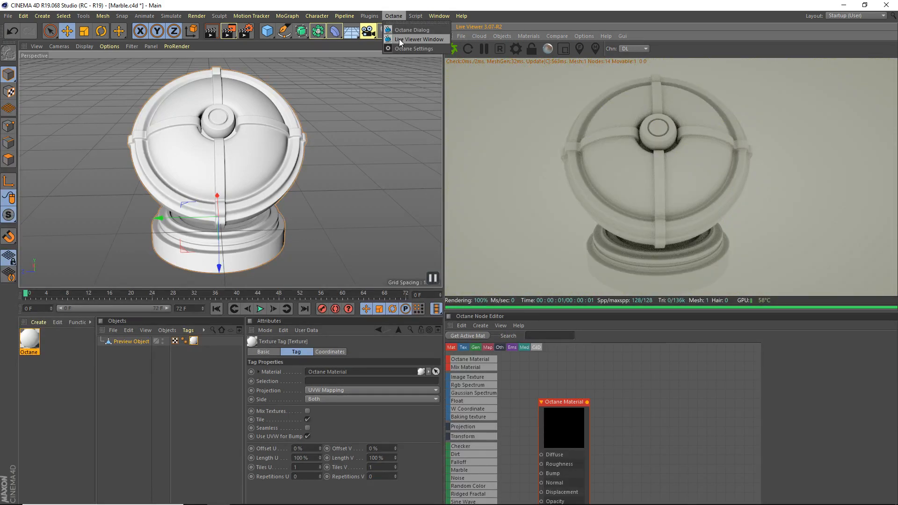
left_click(401, 48)
left_click(70, 40)
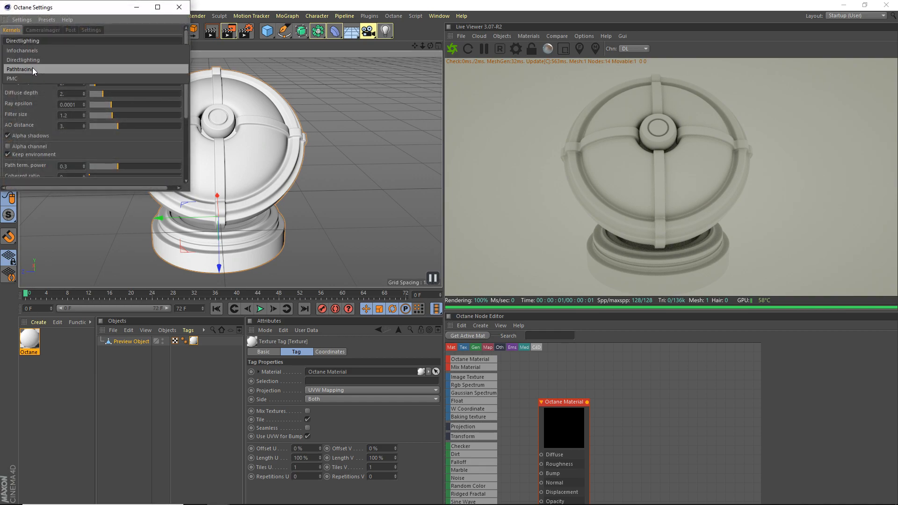
left_click(79, 82)
key("ctrl+a")
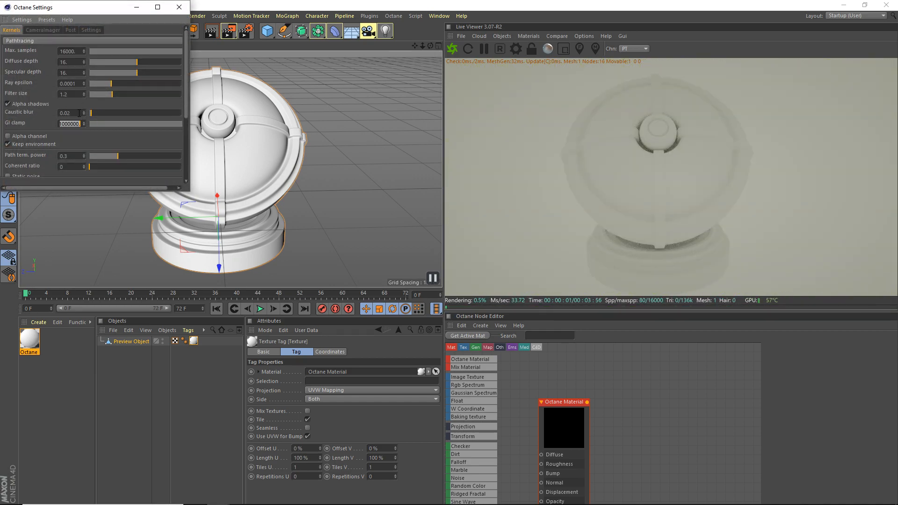
type("1")
key("Return")
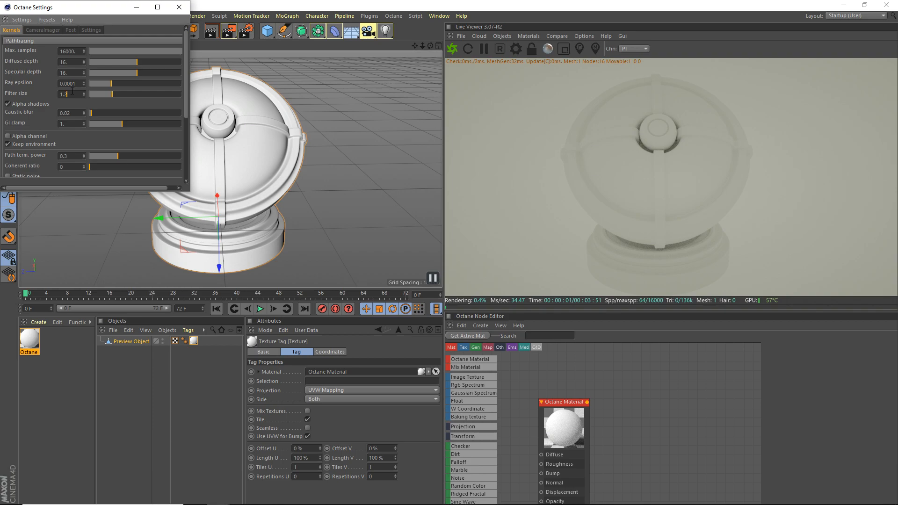
- Raise the kernel's parallel samples to 16 and max tile samples to 32
left_click_drag(187, 79, 177, 130)
scroll(140, 143, "down", 1)
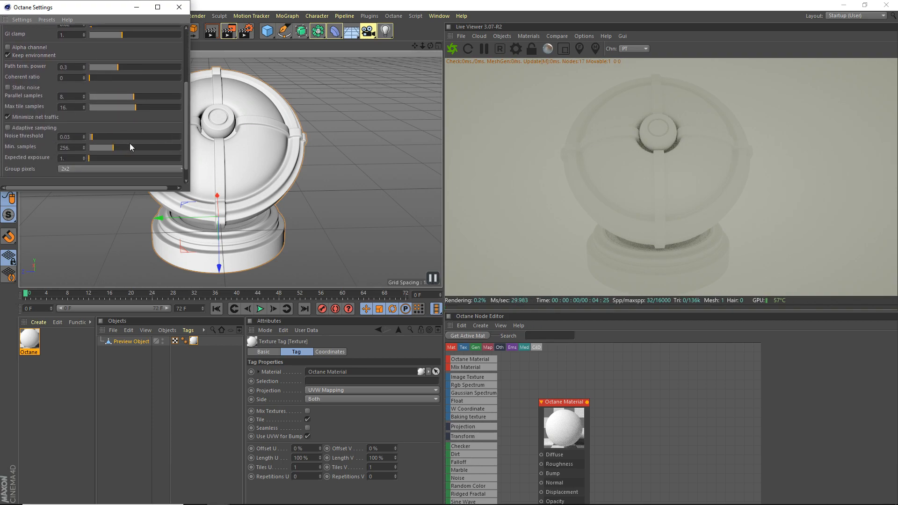
left_click_drag(145, 97, 200, 97)
scroll(147, 114, "down", 1)
left_click_drag(119, 95, 264, 100)
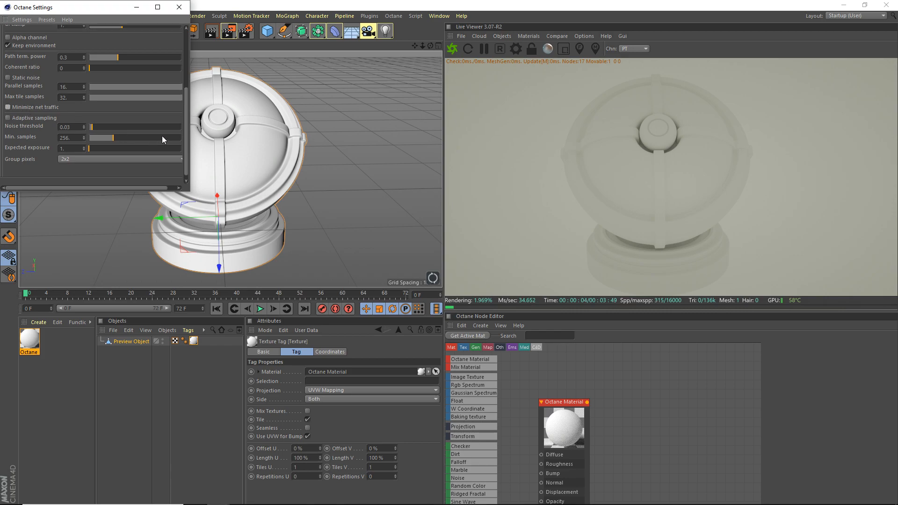
- Set the GPU render priority to PRIORITY_MEDIUM and close the Octane Settings
scroll(183, 113, "up", 5)
left_click(99, 29)
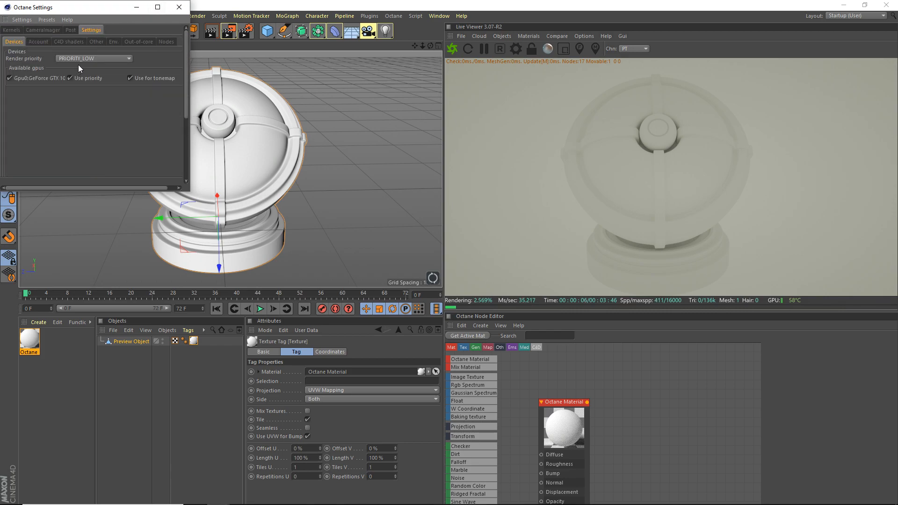
left_click(85, 60)
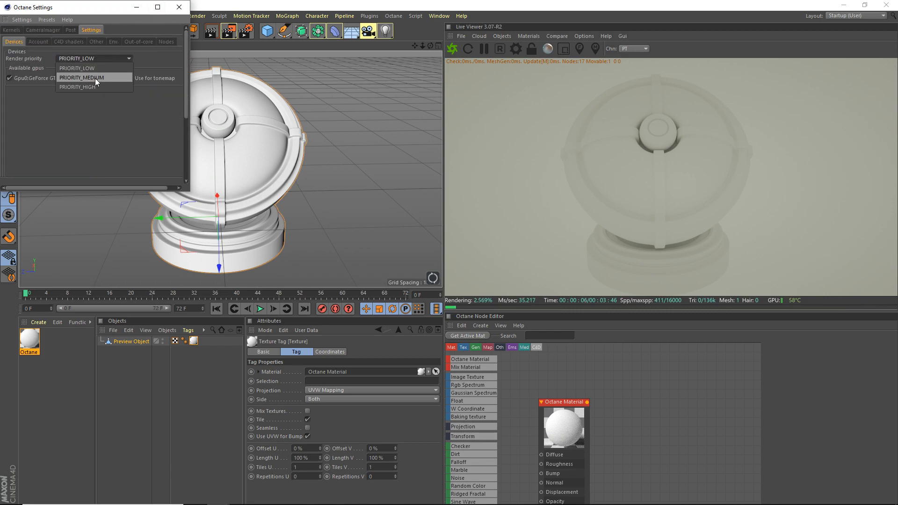
left_click(94, 79)
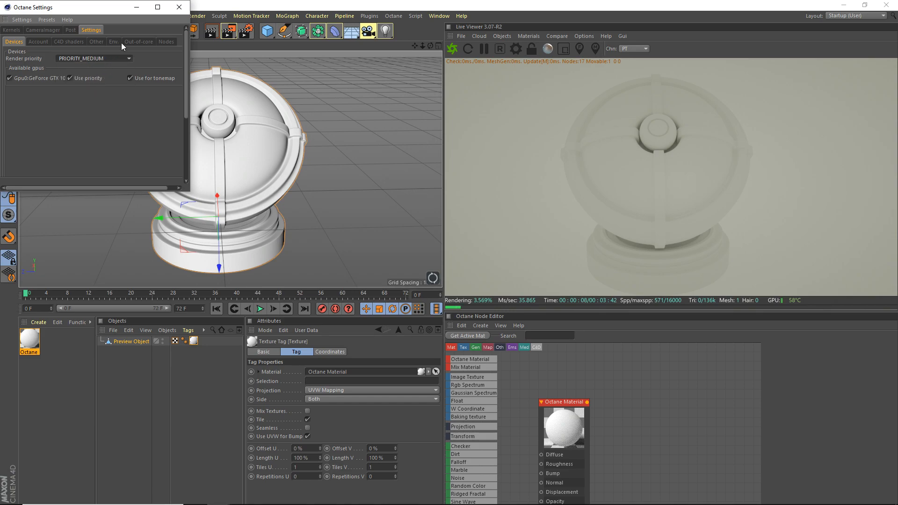
left_click(178, 5)
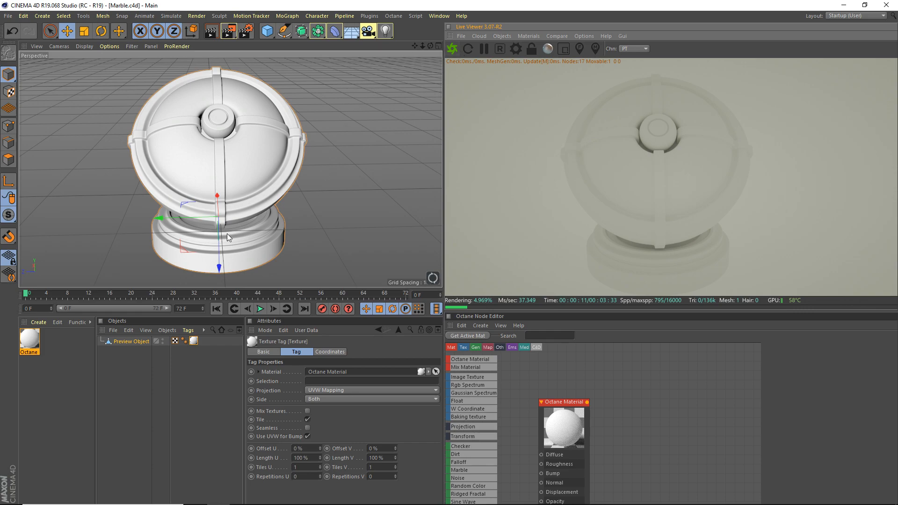
- Add an Hdri Environment to the scene and open its image texture settings
left_click(502, 36)
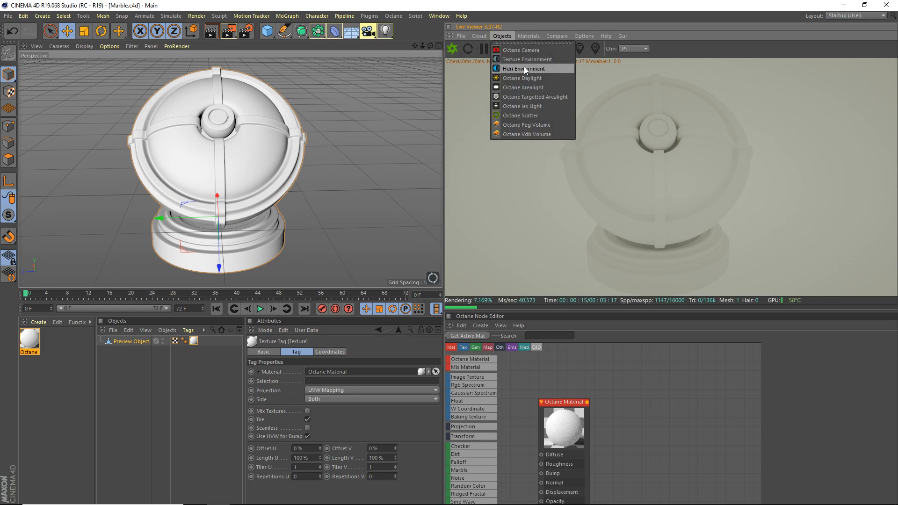
left_click(523, 66)
left_click(294, 402)
- Load the HDR image from Desktop > Animation > Graphical > Textures > Train Station HDRi into the sky texture without copying it to the project
left_click(432, 371)
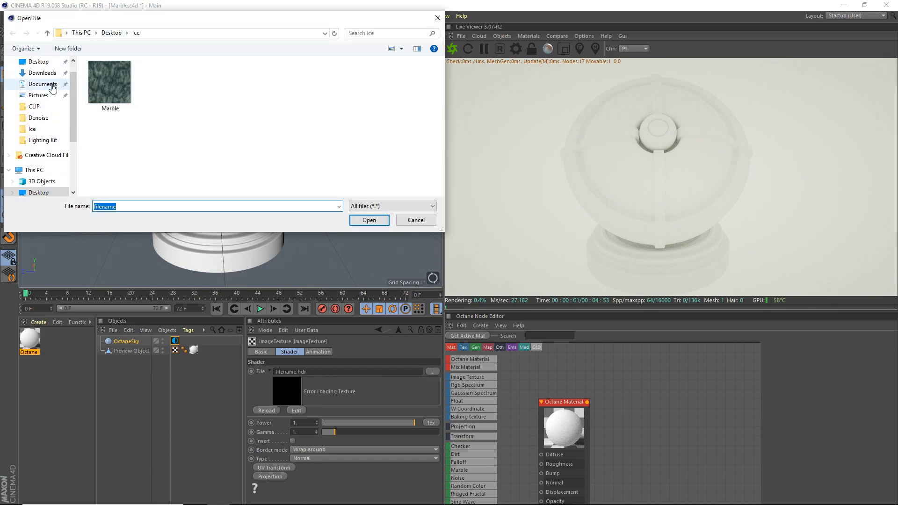
left_click(38, 62)
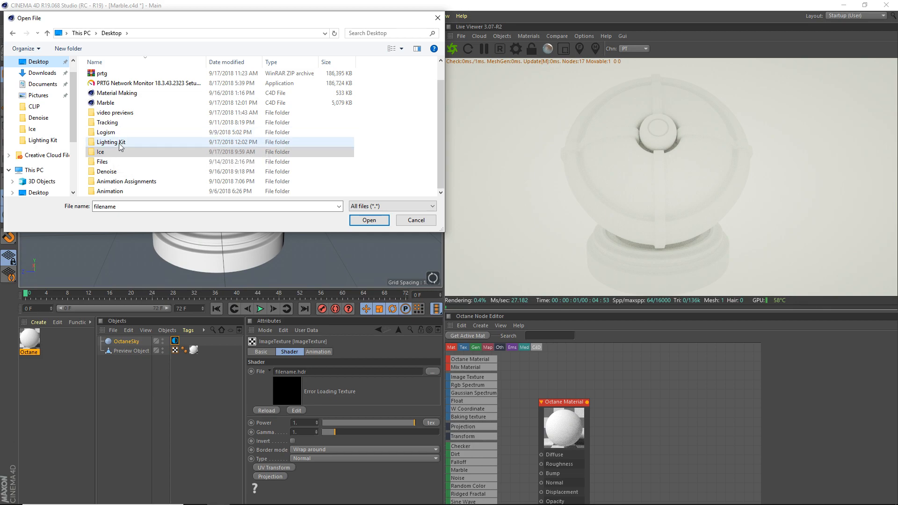
double_click(109, 191)
double_click(119, 85)
double_click(125, 146)
scroll(122, 134, "down", 6)
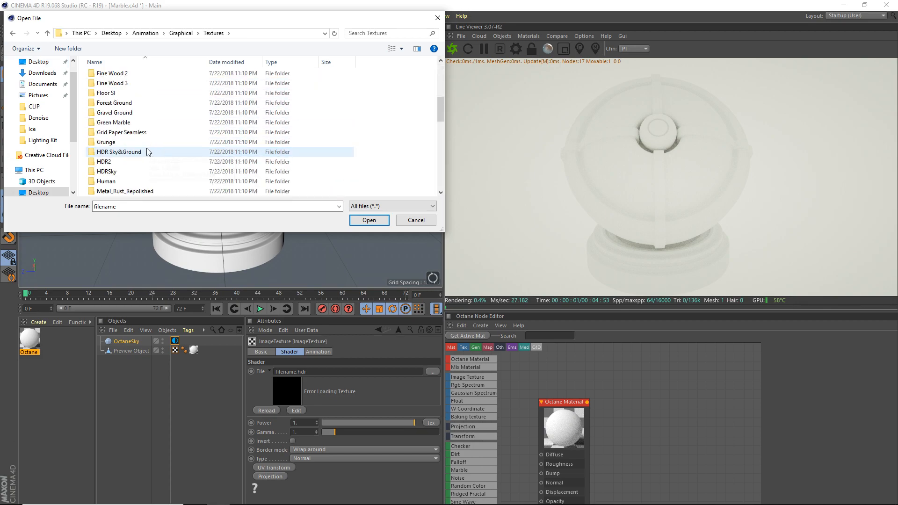
scroll(123, 141, "down", 4)
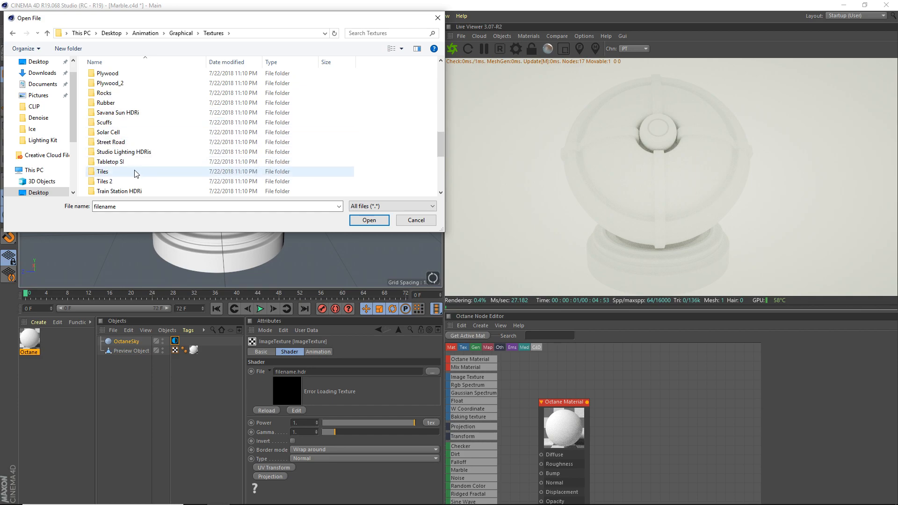
double_click(144, 191)
double_click(112, 96)
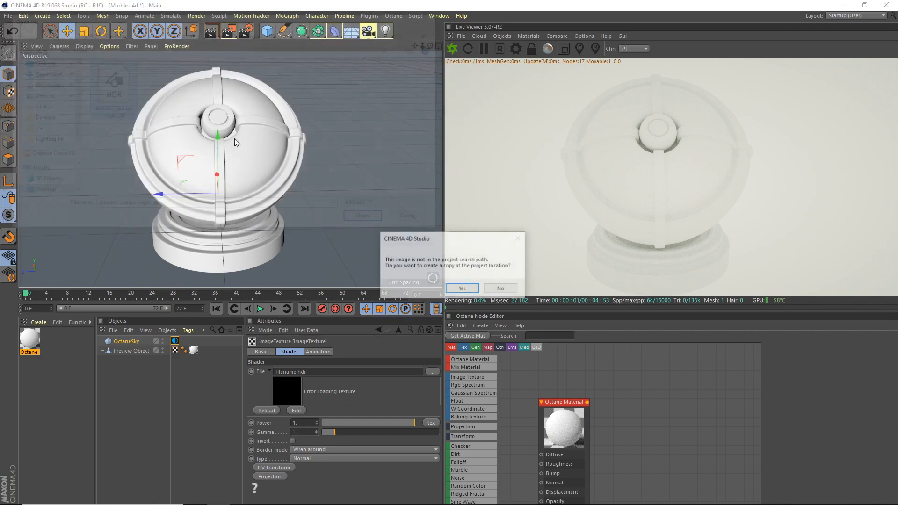
left_click(499, 287)
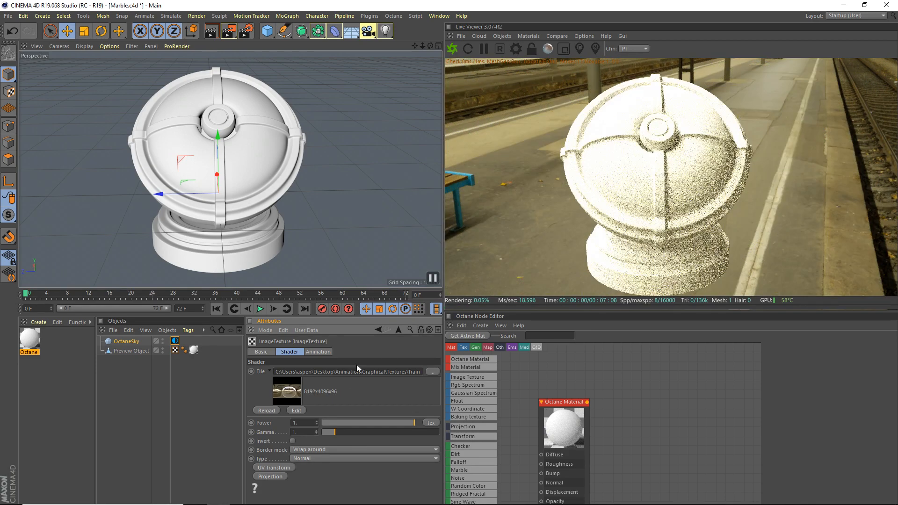
- Reduce the power of the OctaneSky's environment tag to about 0.42
left_click(175, 341)
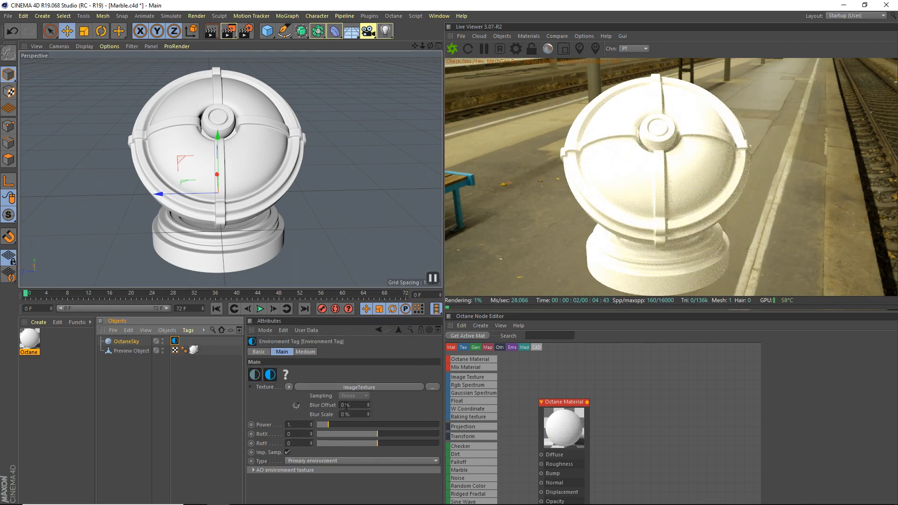
left_click_drag(327, 426, 322, 426)
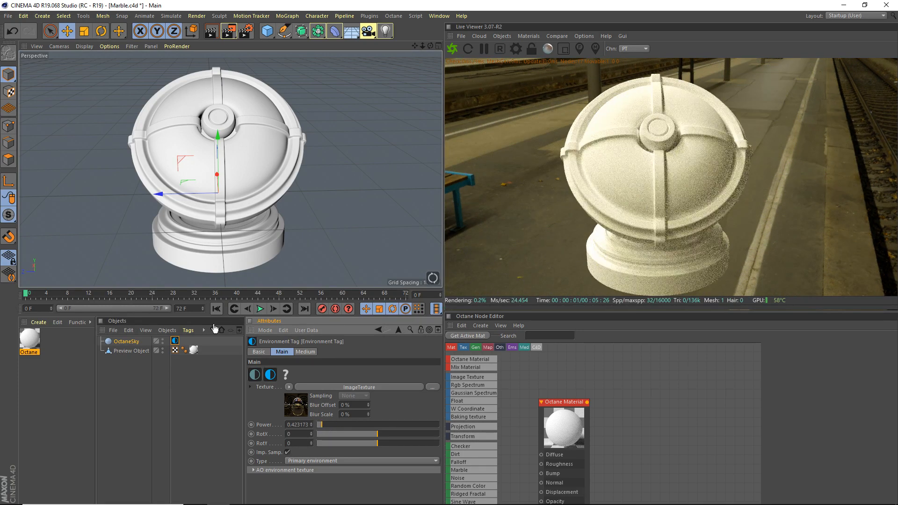
- Change the Octane Material's type to Glossy and reposition its node in the Octane Node Editor
left_click(576, 412)
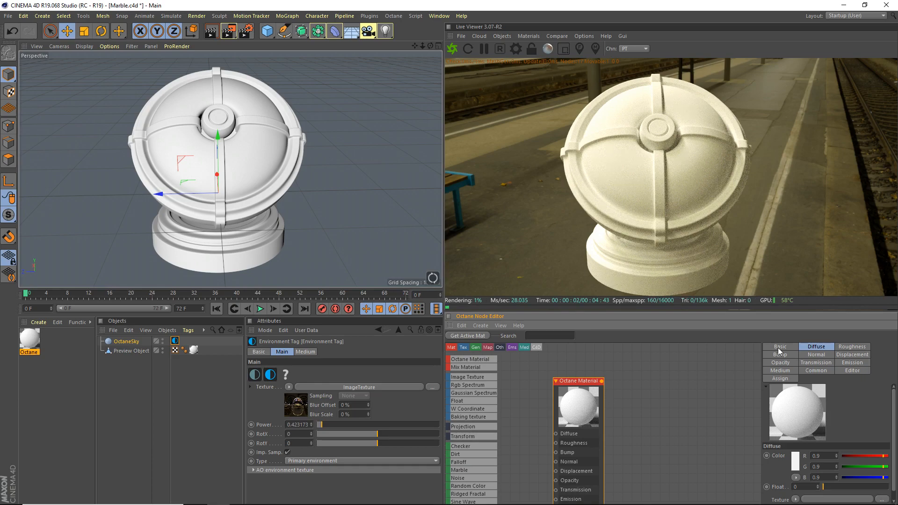
left_click_drag(567, 419, 641, 379)
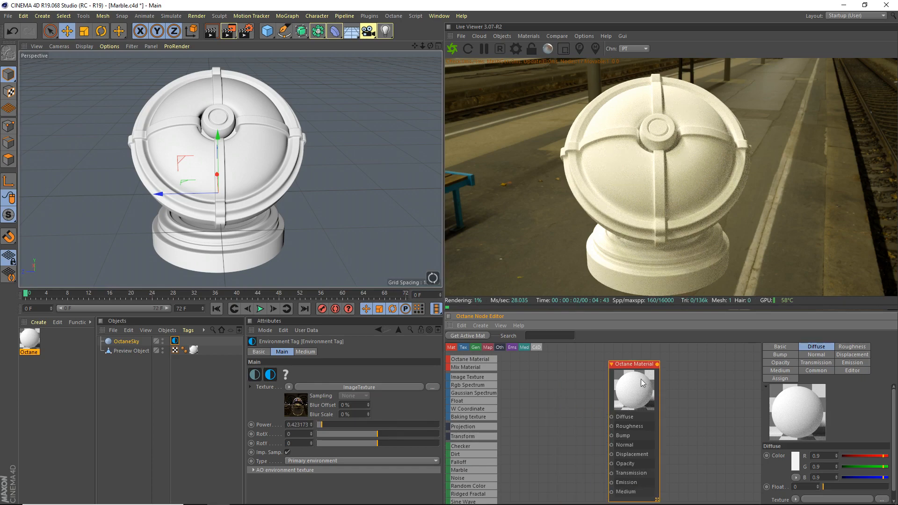
left_click(778, 349)
left_click(823, 474)
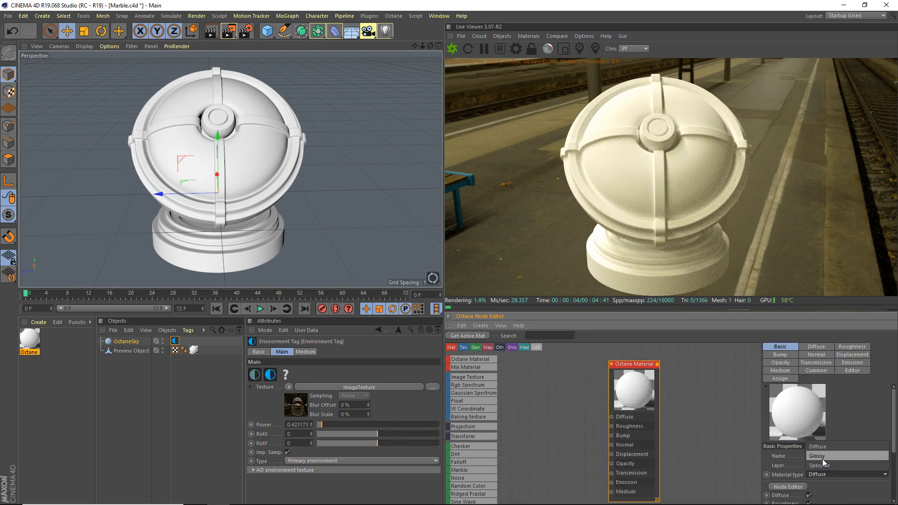
left_click(824, 458)
left_click_drag(649, 405, 686, 404)
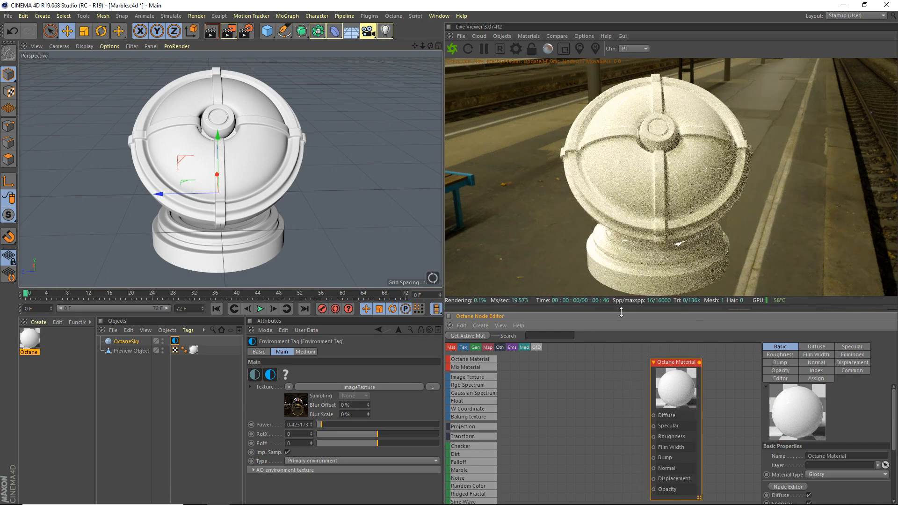
- Set the glossy material's Index to 1.6
double_click(29, 339)
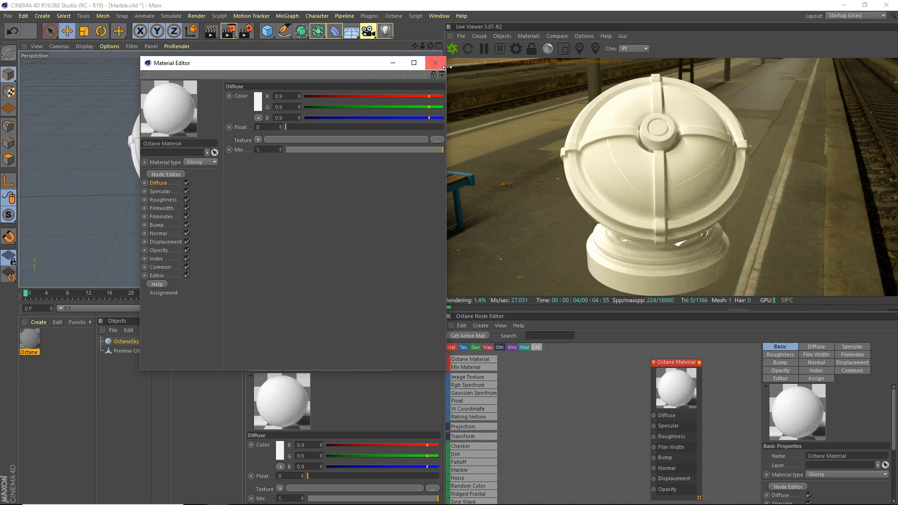
left_click(434, 63)
left_click_drag(677, 394, 664, 397)
left_click(817, 370)
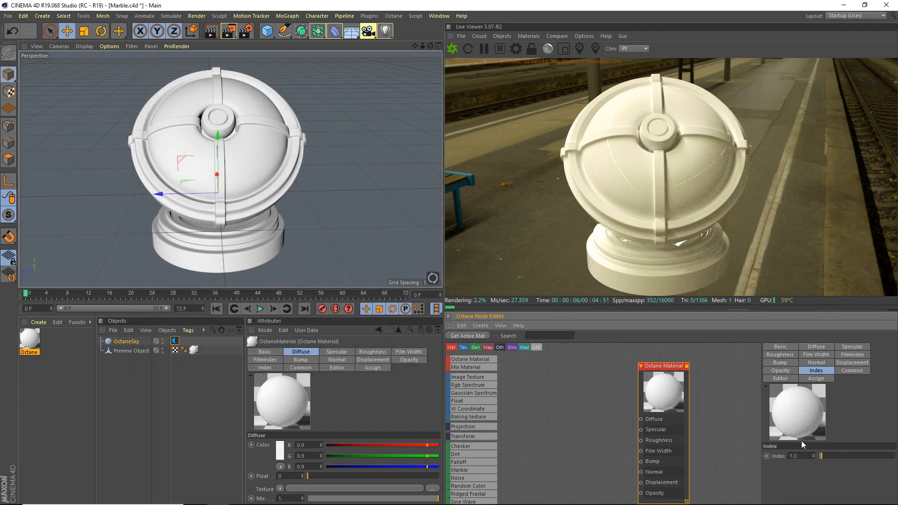
double_click(802, 457)
key("Return")
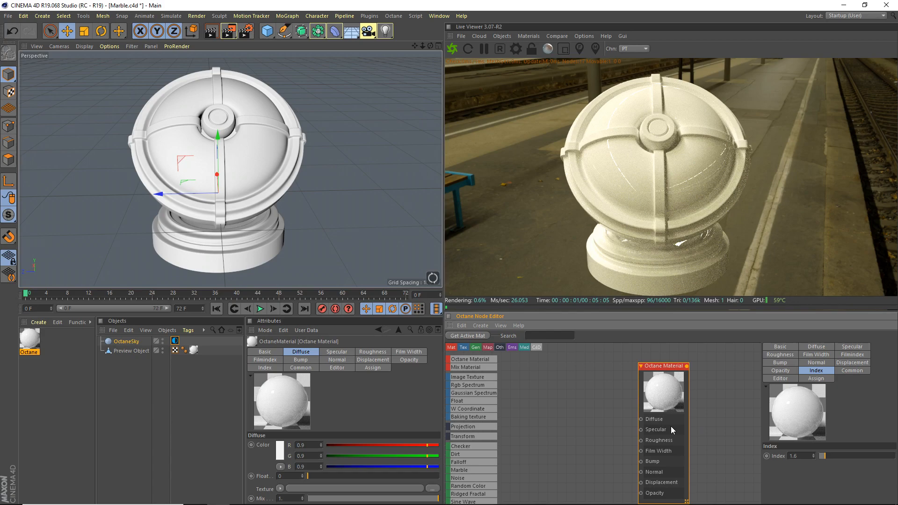
- Connect a new Image Texture node to the material's Diffuse and load the Marble image from the Desktop's Ice folder without copying it
left_click_drag(661, 405, 681, 400)
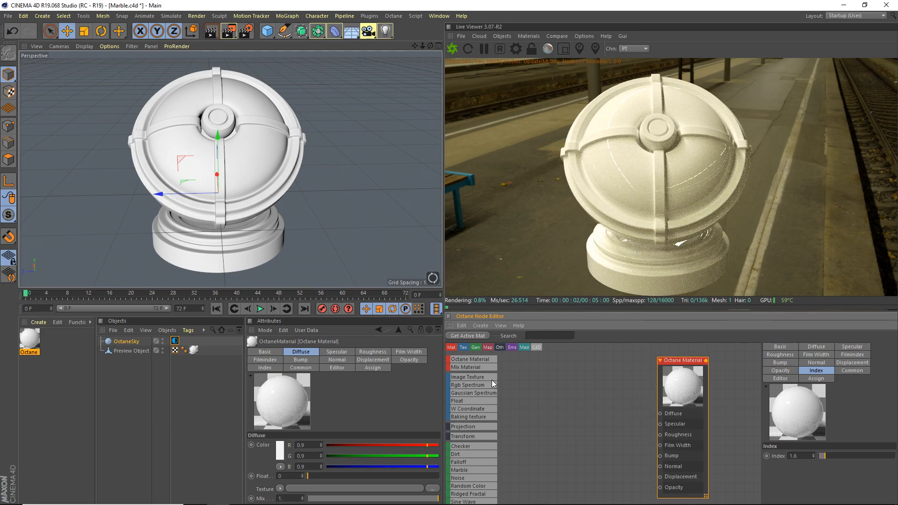
left_click_drag(546, 383, 659, 413)
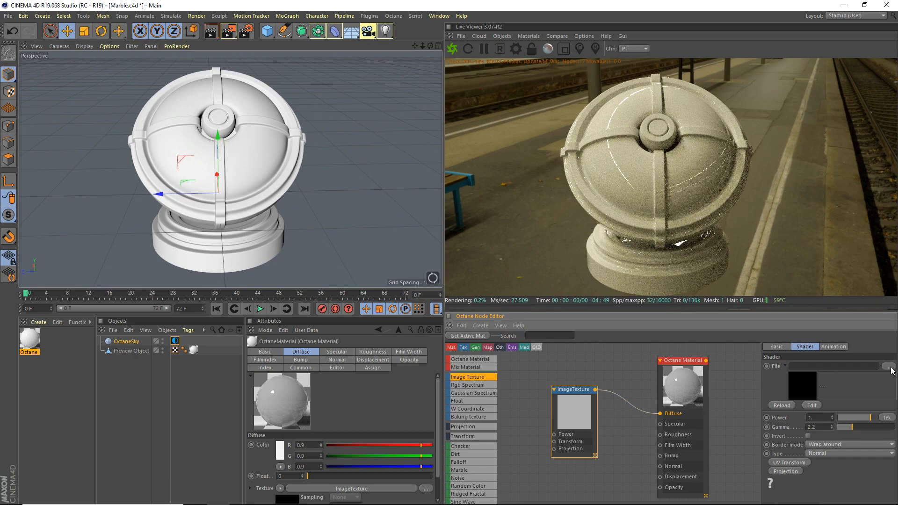
left_click(889, 367)
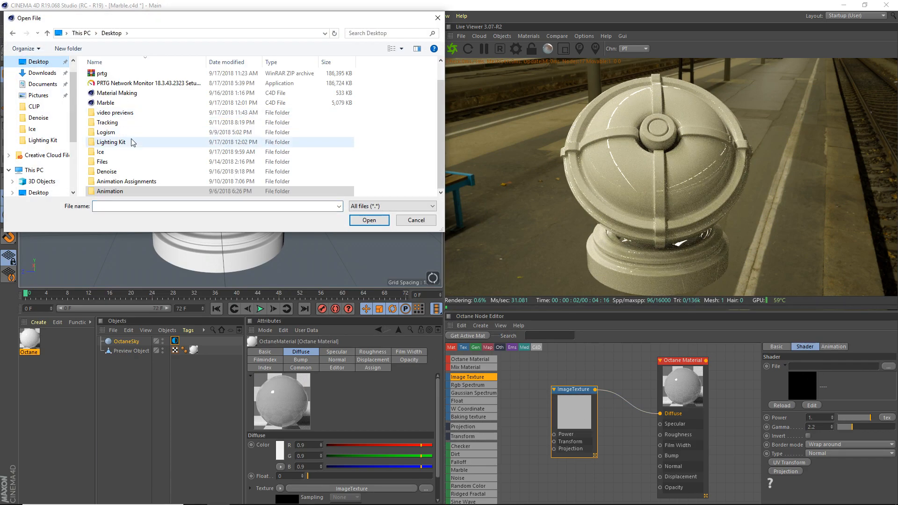
double_click(108, 152)
double_click(111, 89)
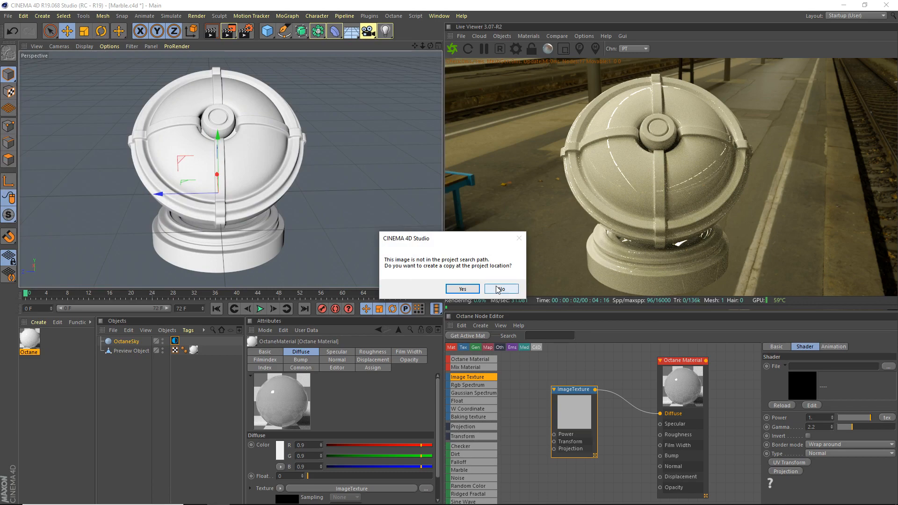
left_click(499, 288)
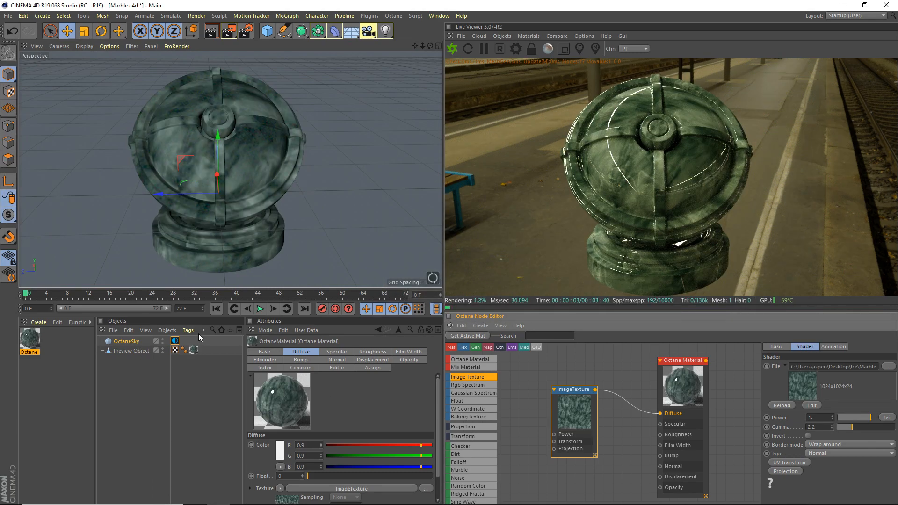
- Set the Preview Object's texture tag to Cubic projection
left_click(193, 350)
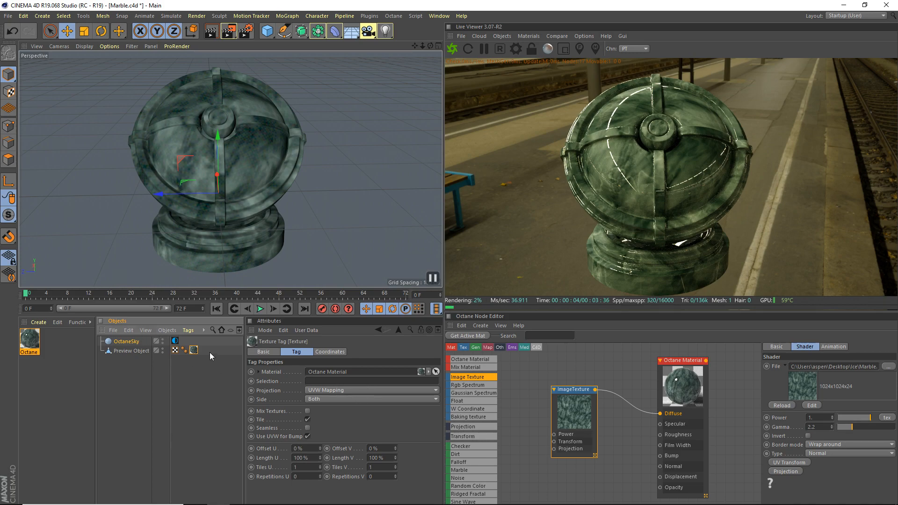
left_click(322, 389)
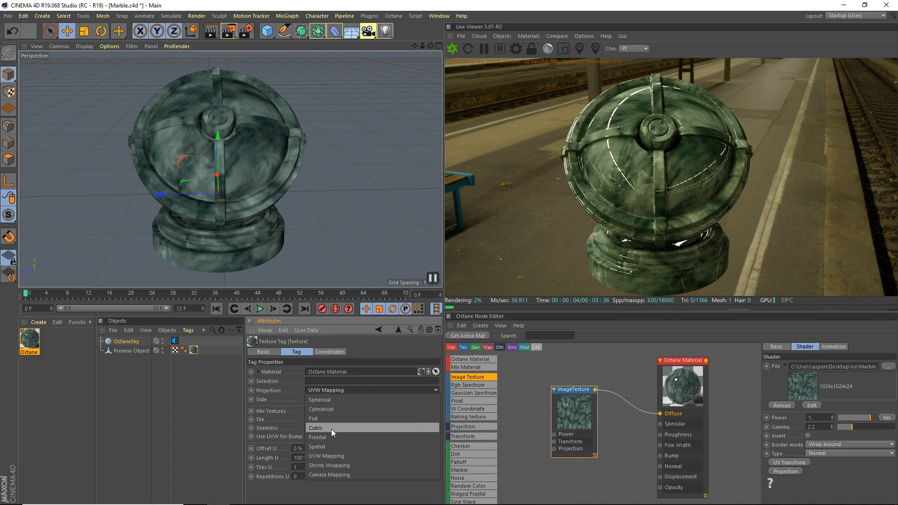
left_click(331, 429)
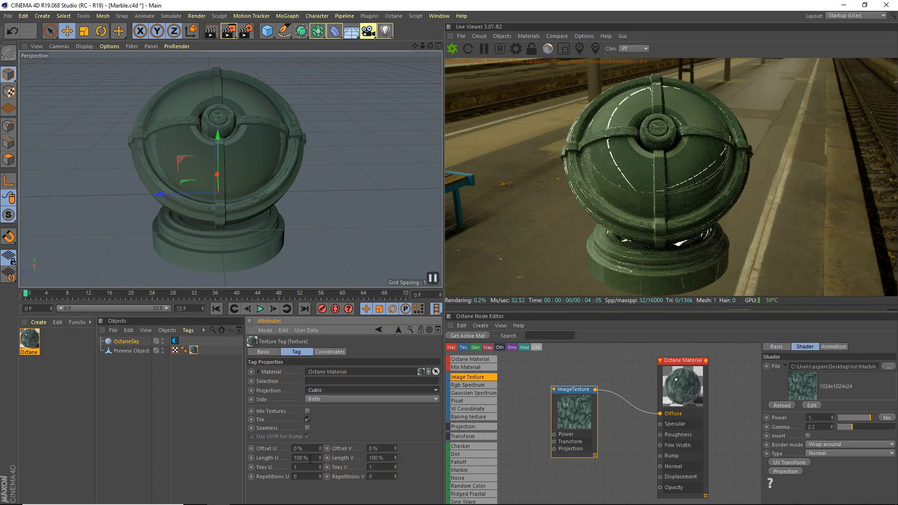
- Try 300 tiles in both U and V on the Preview Object's texture tag
left_click_drag(313, 457, 280, 458)
key("Tab")
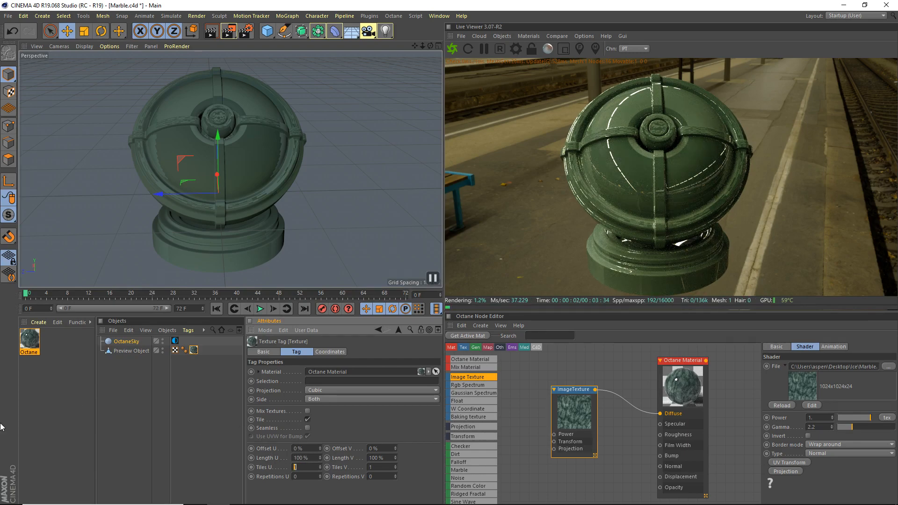
type("300")
key("Tab")
type("300")
key("Return")
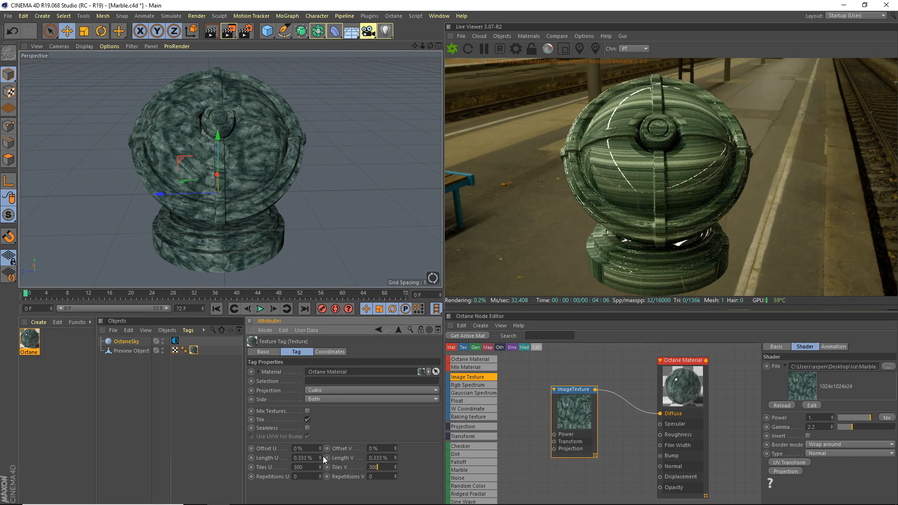
left_click(350, 478)
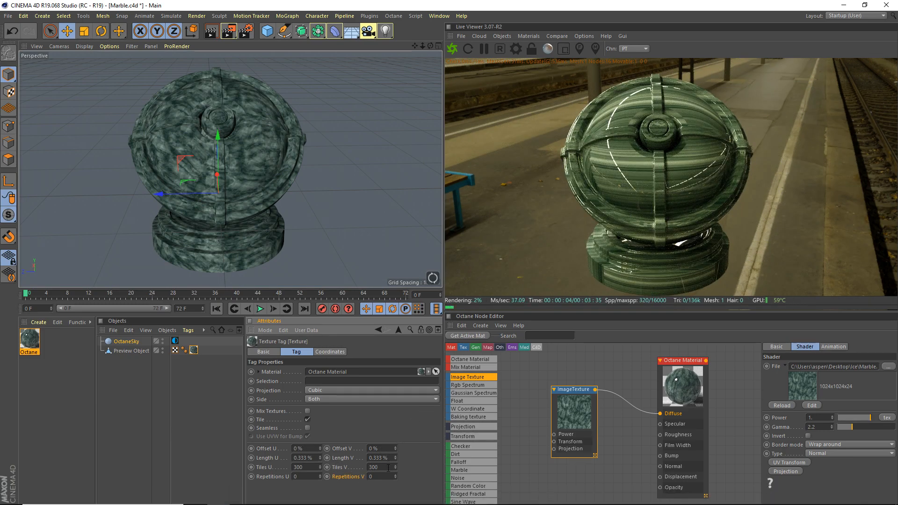
- Set the texture tag's Tiles U and Tiles V to 200
left_click_drag(311, 467, 1, 440)
type("200")
key("Return")
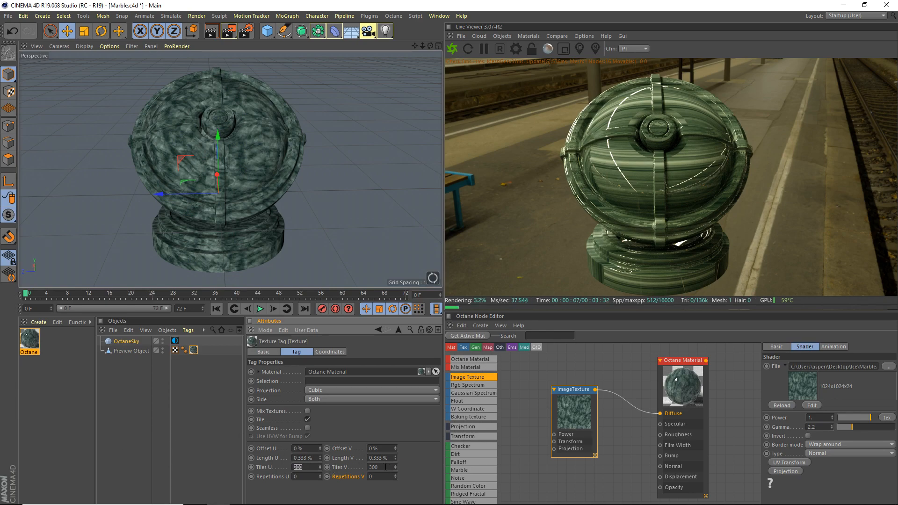
double_click(384, 466)
type("200")
key("Return")
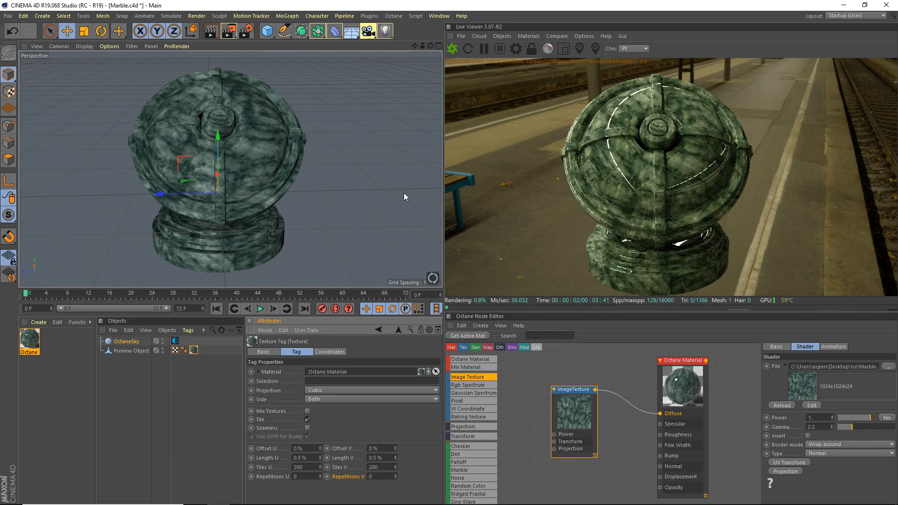
- Set the glossy marble material's Roughness float to 0.005
left_click_drag(430, 46, 587, 318)
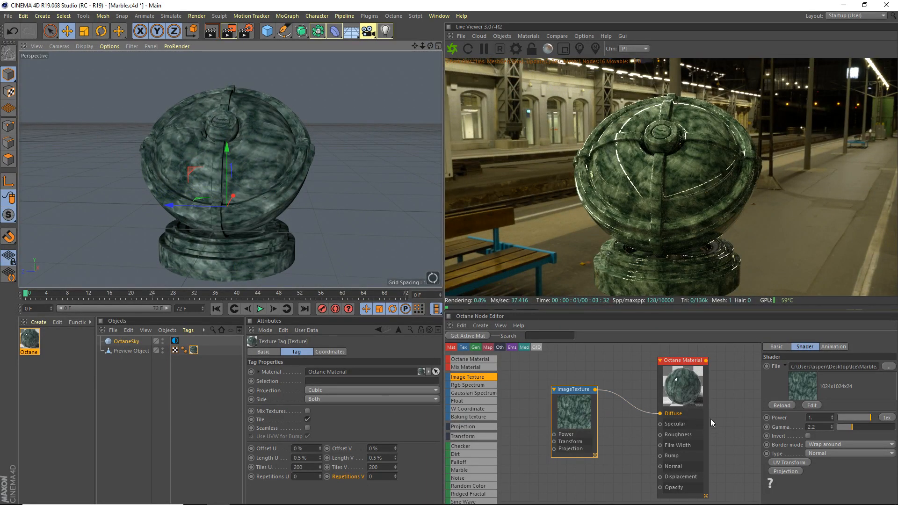
left_click_drag(705, 421, 702, 423)
left_click(781, 355)
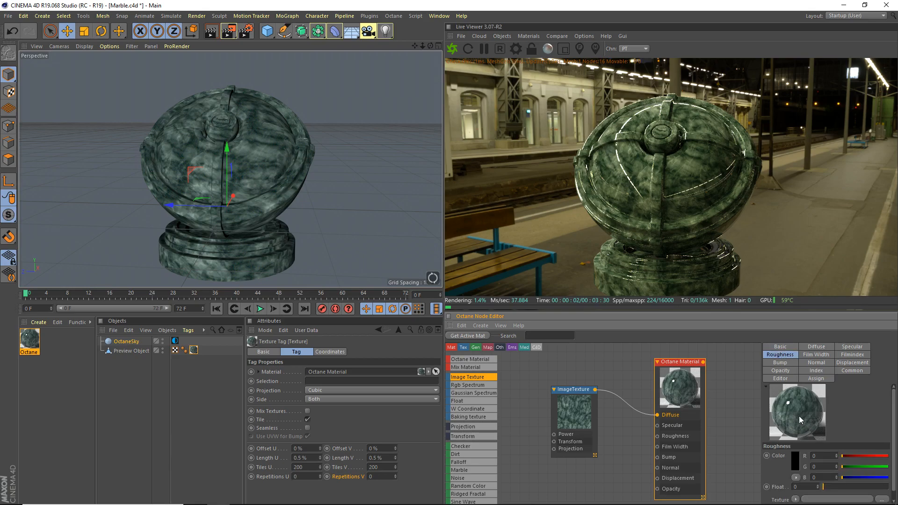
left_click(824, 486)
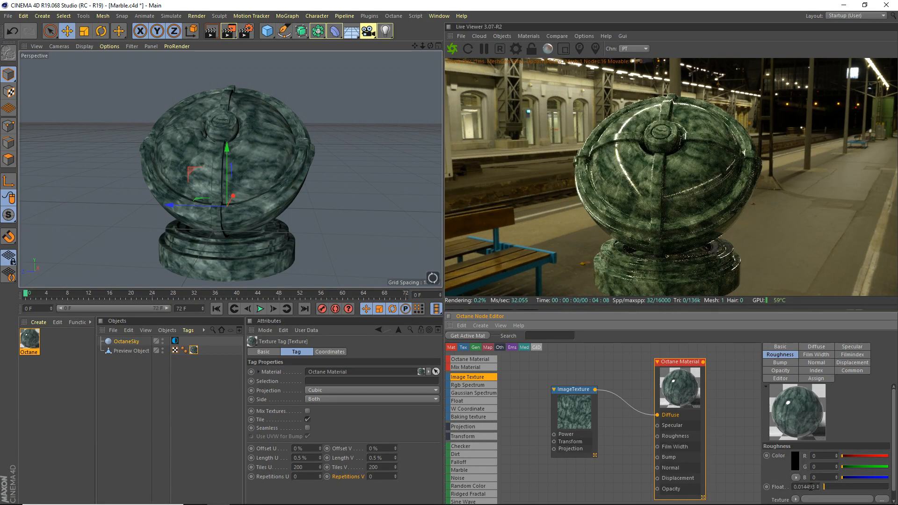
key("Tab")
type("0.005")
key("Return")
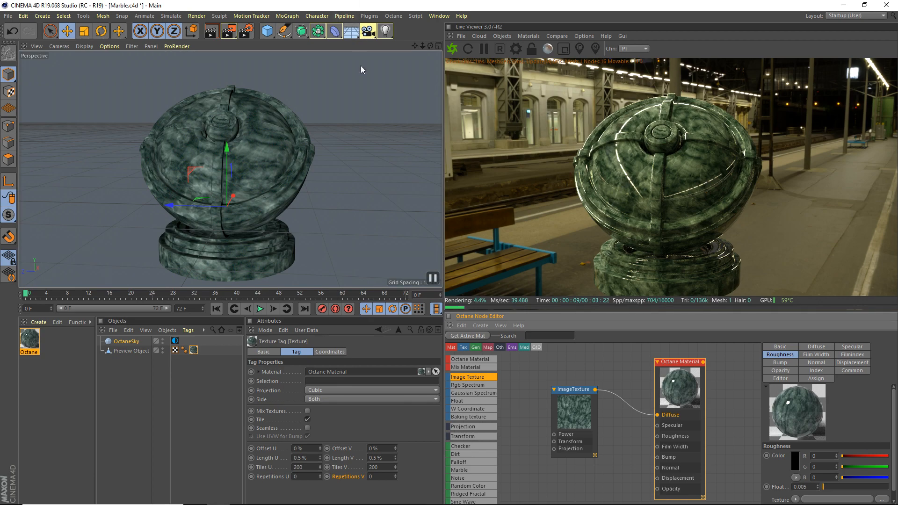
- Create an Octane Mix Material and a second Octane Material
left_click(39, 323)
mouse_move(94, 356)
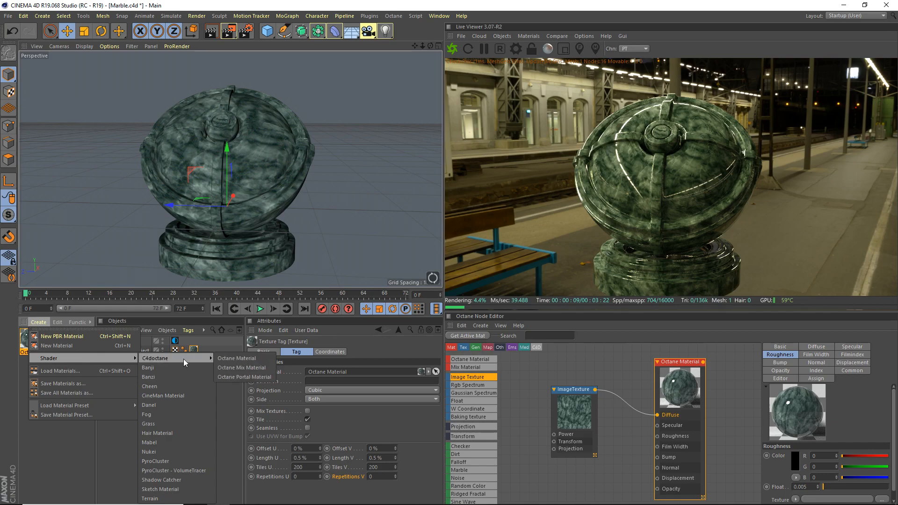
left_click(233, 365)
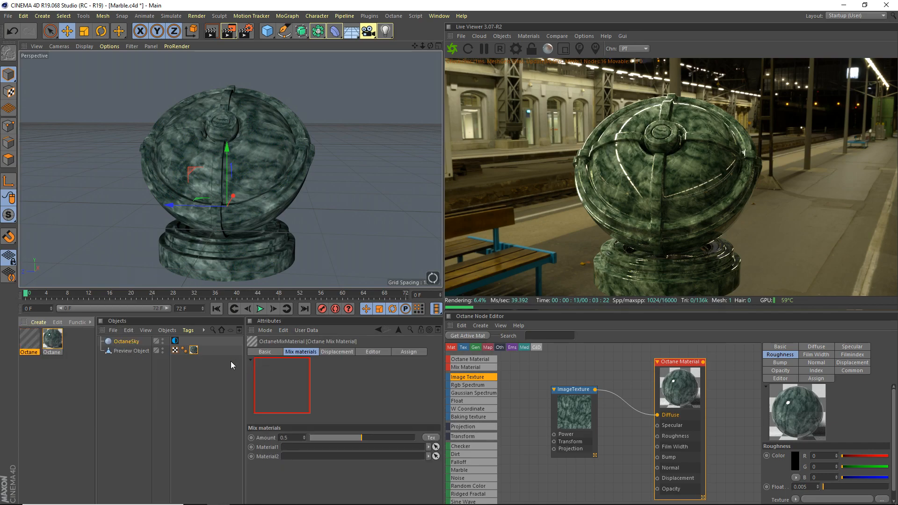
left_click(39, 323)
mouse_move(94, 358)
mouse_move(178, 358)
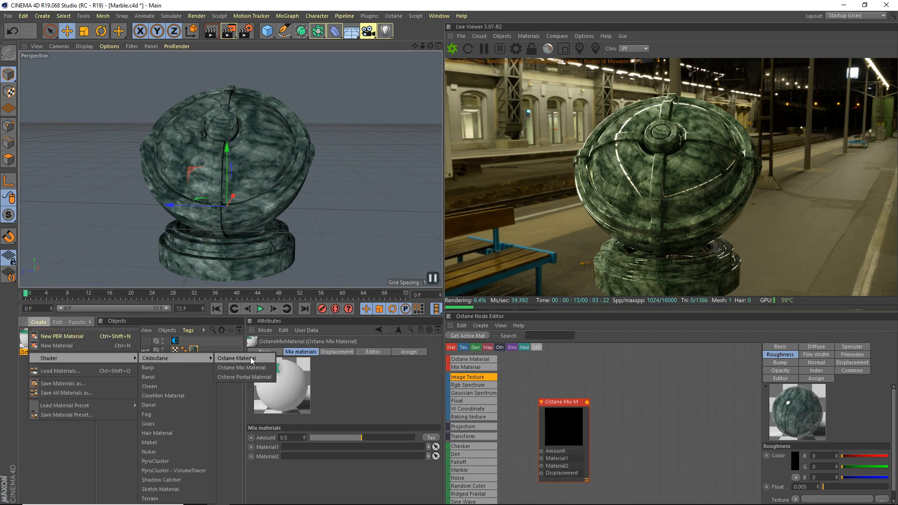
left_click(232, 357)
- Assign the marble material as Material1 and the new white one as Material2 of the mix material, with Amount 0.8
double_click(53, 339)
left_click_drag(28, 339, 385, 97)
double_click(250, 97)
type("0.8")
key("Return")
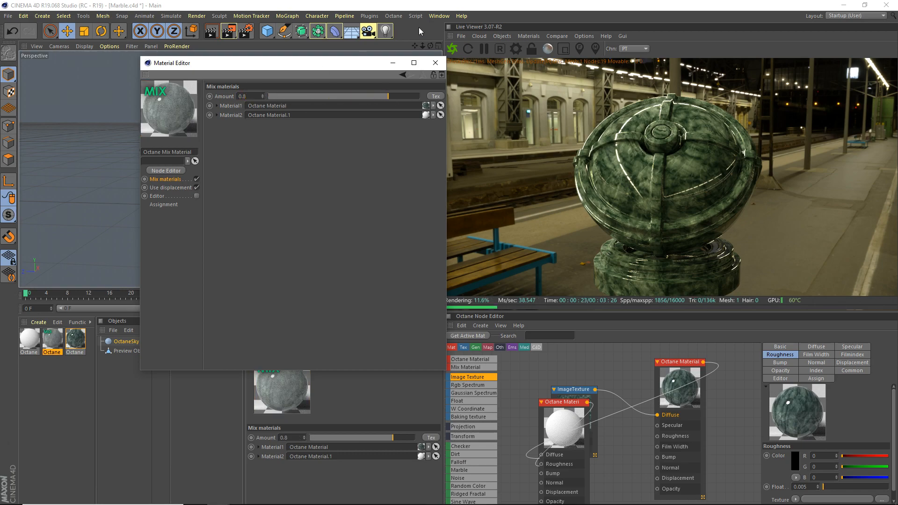
left_click(434, 62)
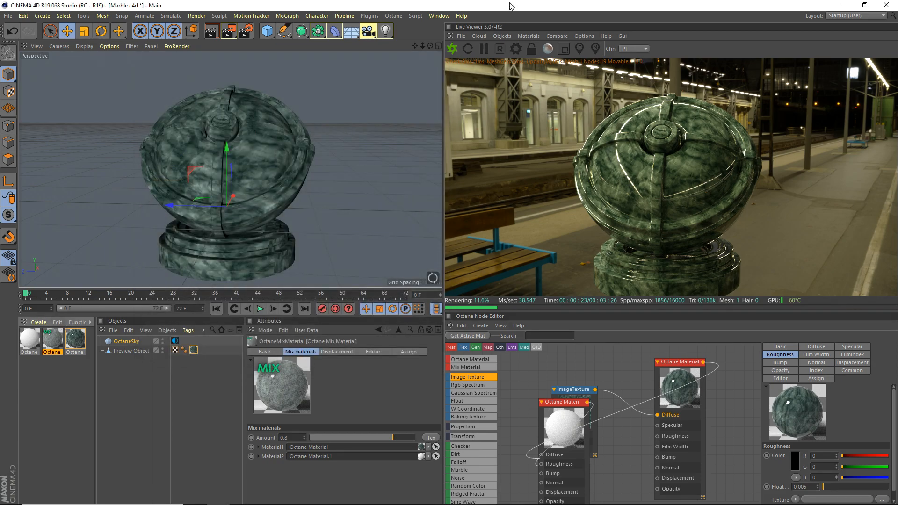
- Restart the live render and apply the mix material to the Preview Object in place of the glossy marble
left_click(452, 48)
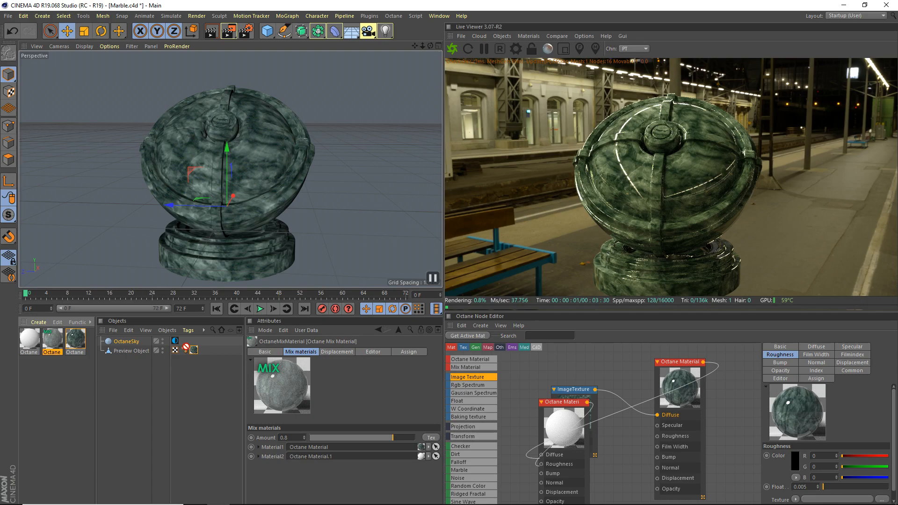
left_click(193, 350)
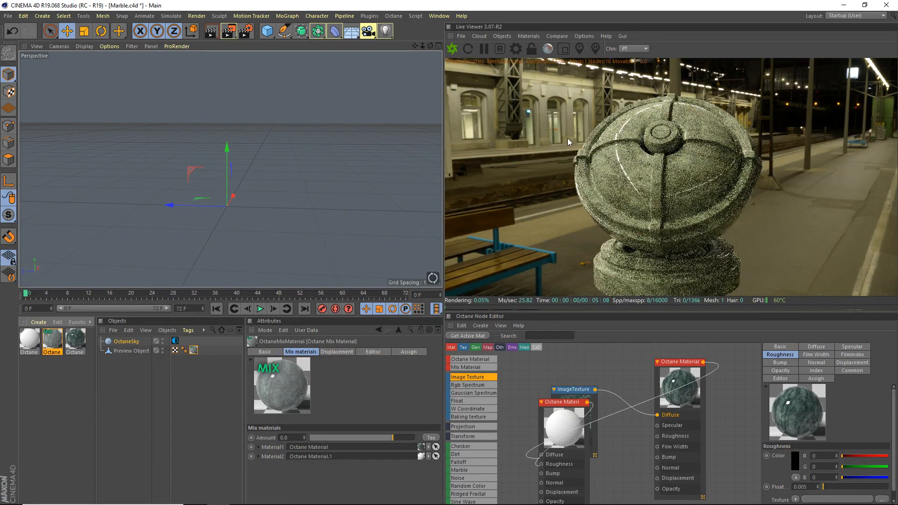
- Test a different mix amount in the mix material and return it to 0.8
double_click(53, 348)
left_click_drag(282, 97, 415, 103)
left_click(255, 95)
key("BackSpace")
type("0.8")
key("Return")
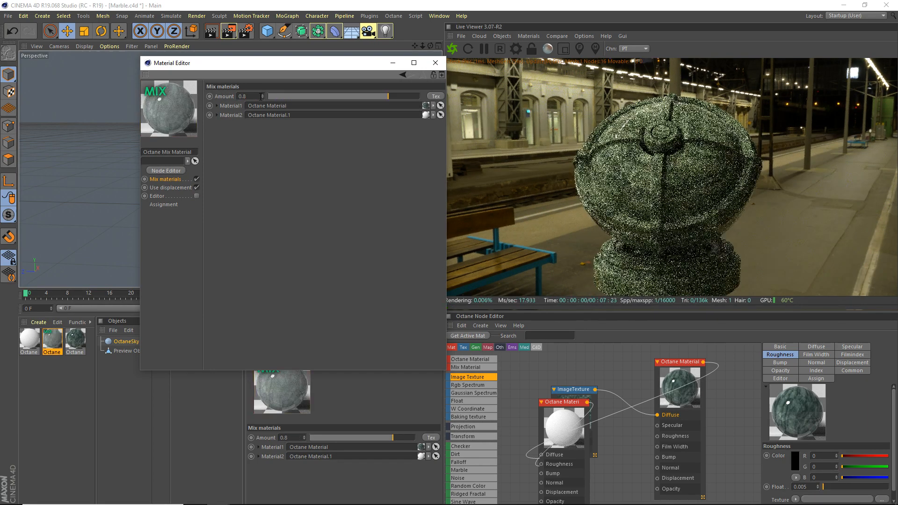
left_click(427, 61)
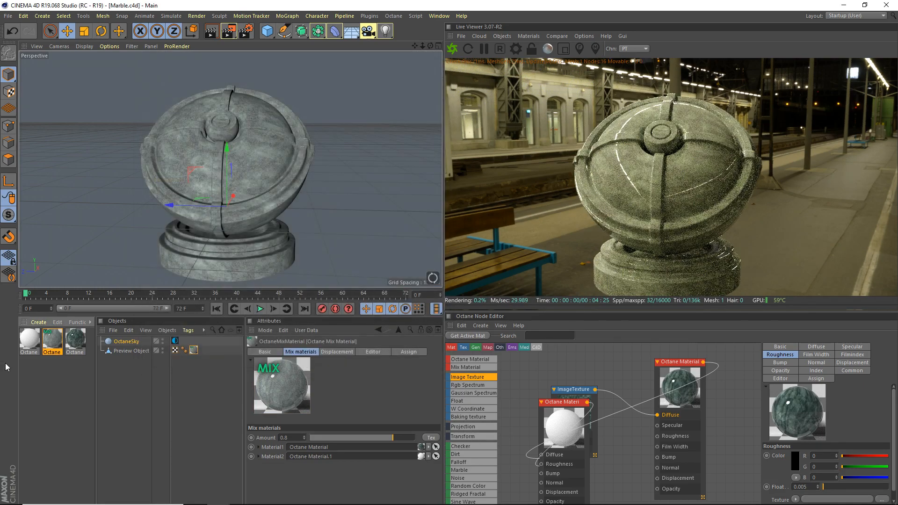
- Change the white Octane material's type to Specular and rename it SSS
double_click(29, 339)
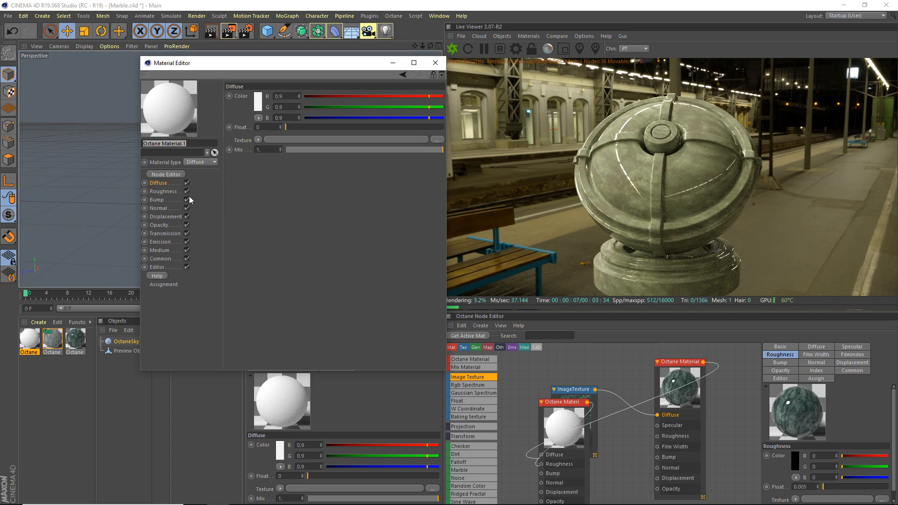
left_click(210, 163)
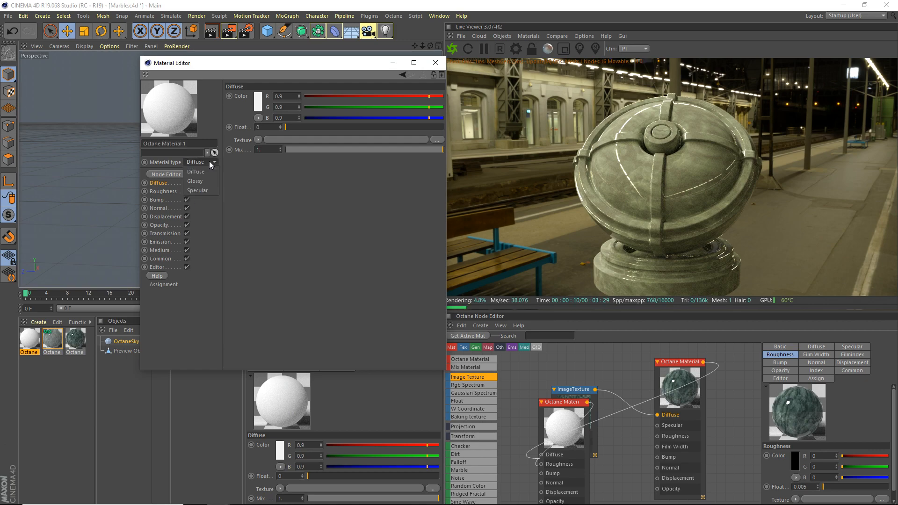
left_click(201, 192)
left_click_drag(189, 143, 2, 143)
type("SSS")
key("Return")
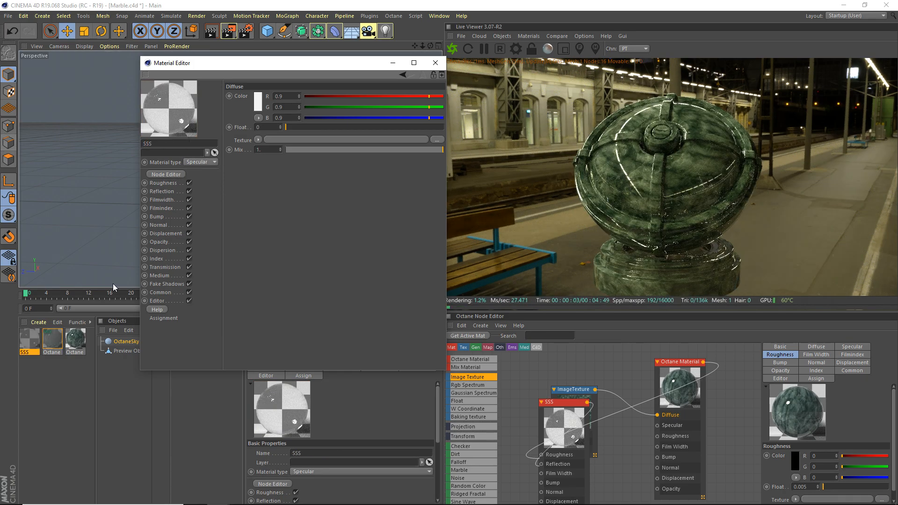
- Rename the glossy marble material Marble Base and the mix material Marble
left_click(76, 337)
left_click_drag(187, 147, 72, 167)
type("Marble Ba")
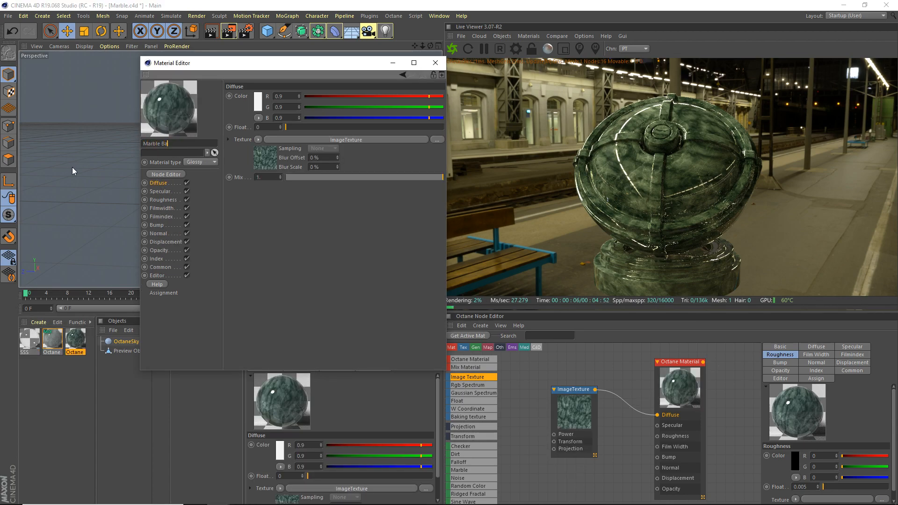
type("se")
key("Return")
left_click(52, 338)
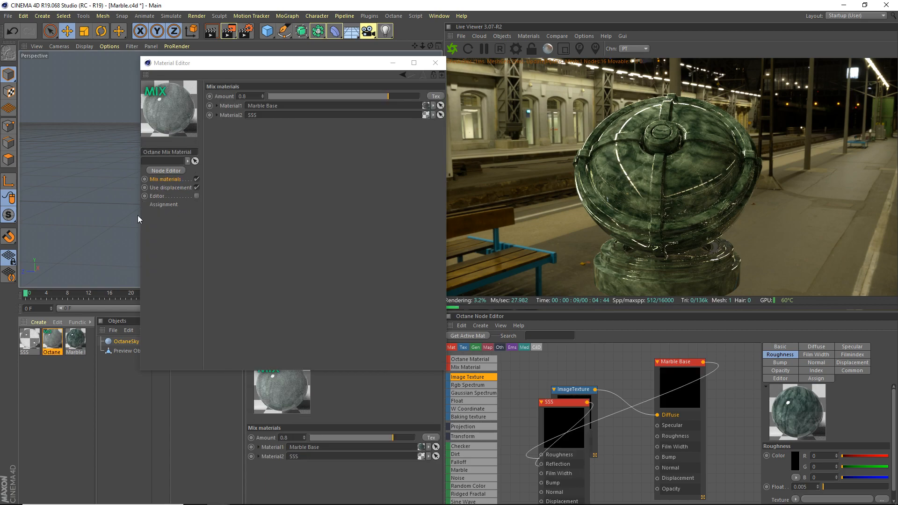
left_click_drag(188, 152, 143, 152)
type("Marble")
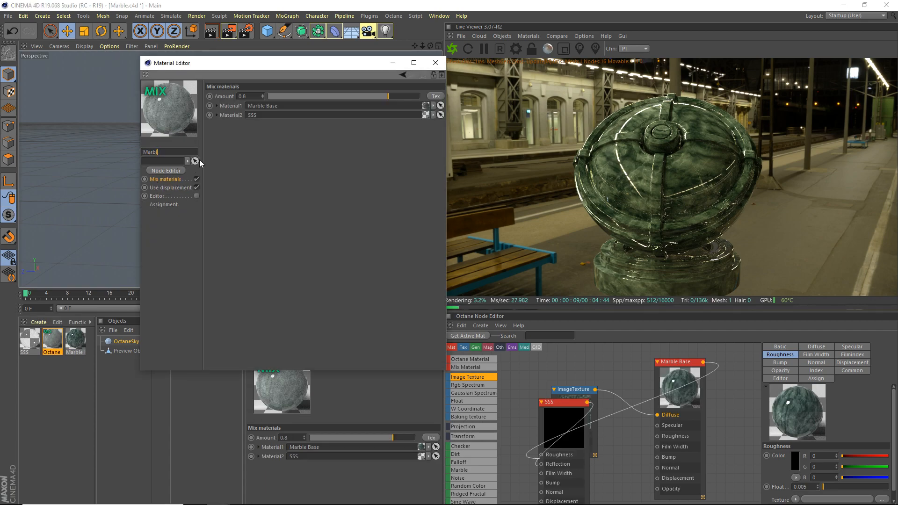
key("Return")
- Set the SSS material's Roughness float to about 0.62 and enable Fake shadows
left_click(29, 337)
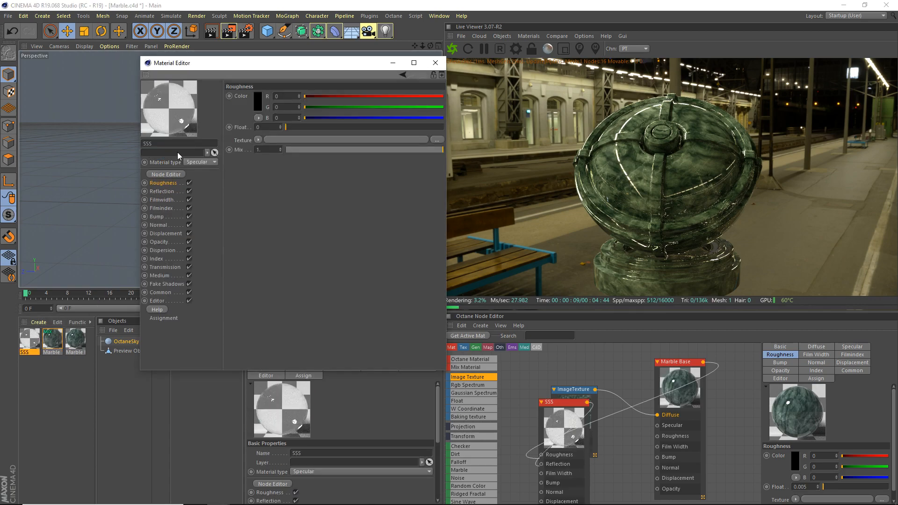
mouse_move(369, 128)
left_mouse_down()
mouse_move(392, 128)
mouse_move(384, 128)
left_mouse_up()
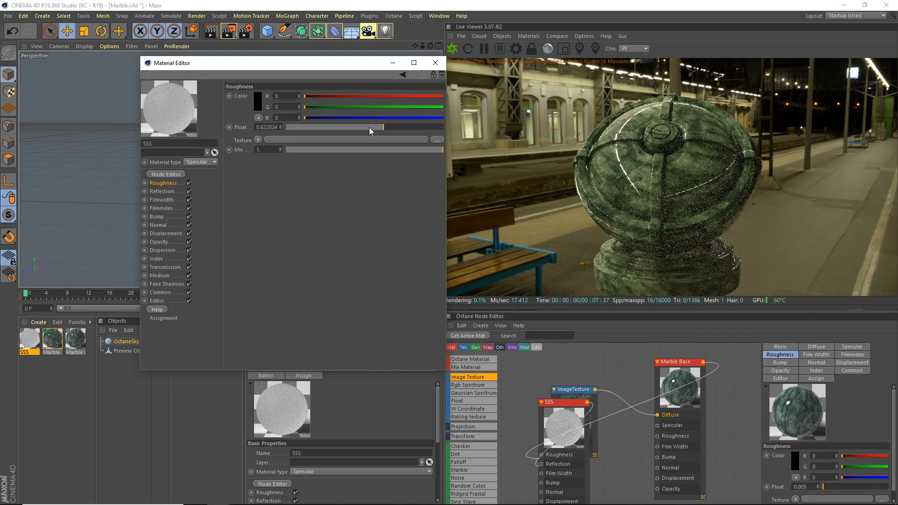
left_click(167, 285)
left_click(274, 96)
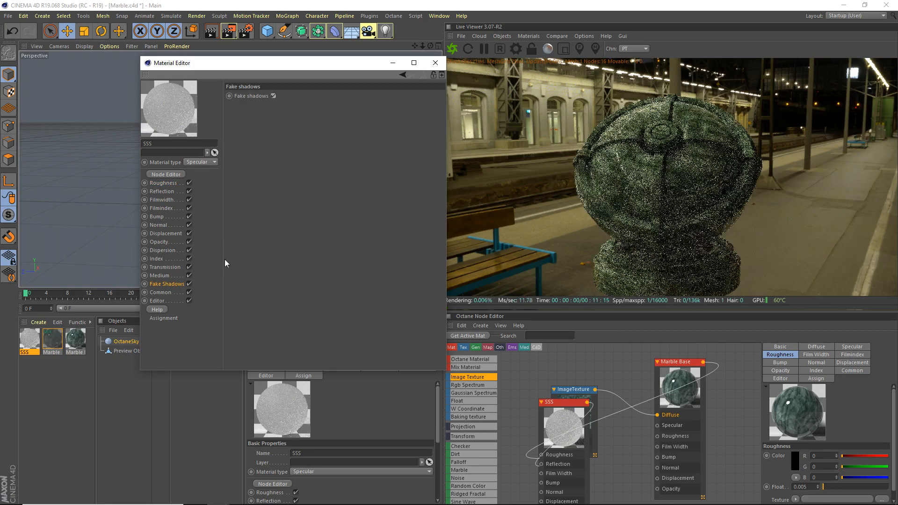
- Set the SSS material's Transmission color to a dark green of hue 114° and saturation 78%, about RGB 0.018, 0.196, 0.011
left_click(164, 267)
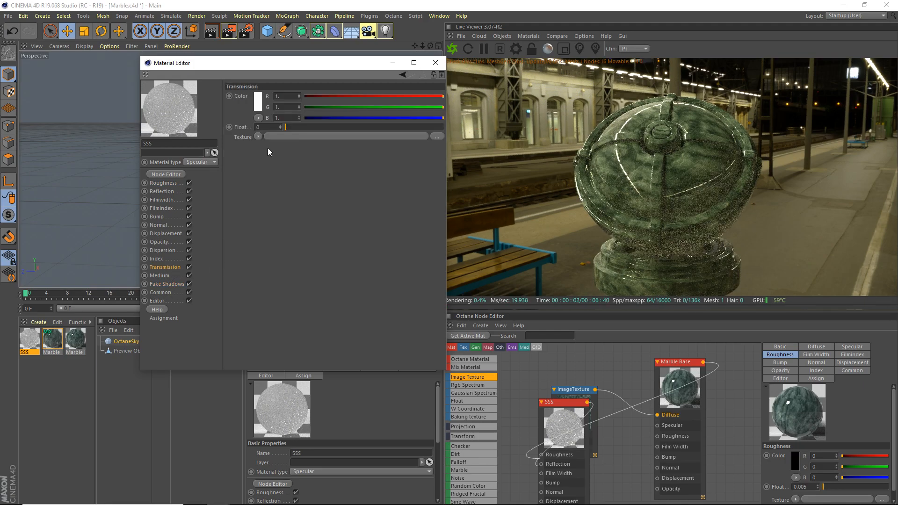
left_click(255, 98)
left_click(253, 97)
left_click(303, 106)
left_click(278, 116)
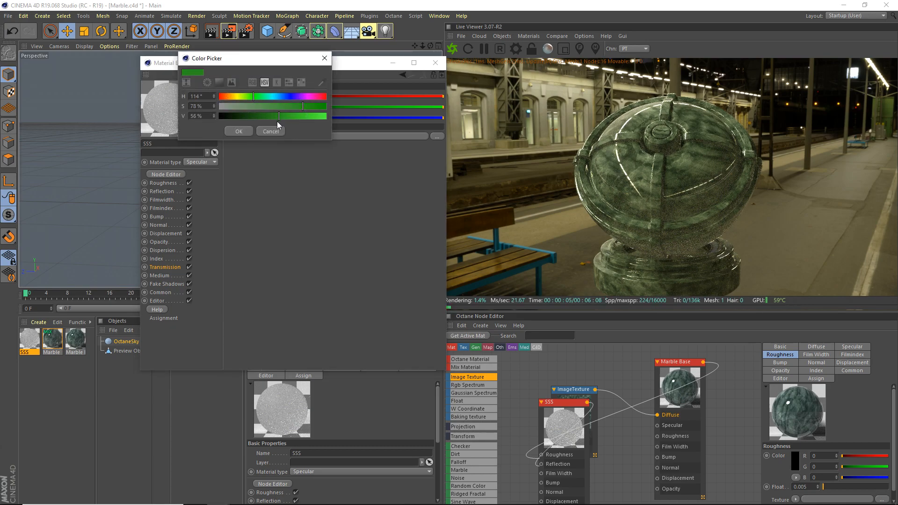
left_click(240, 135)
left_click(260, 103)
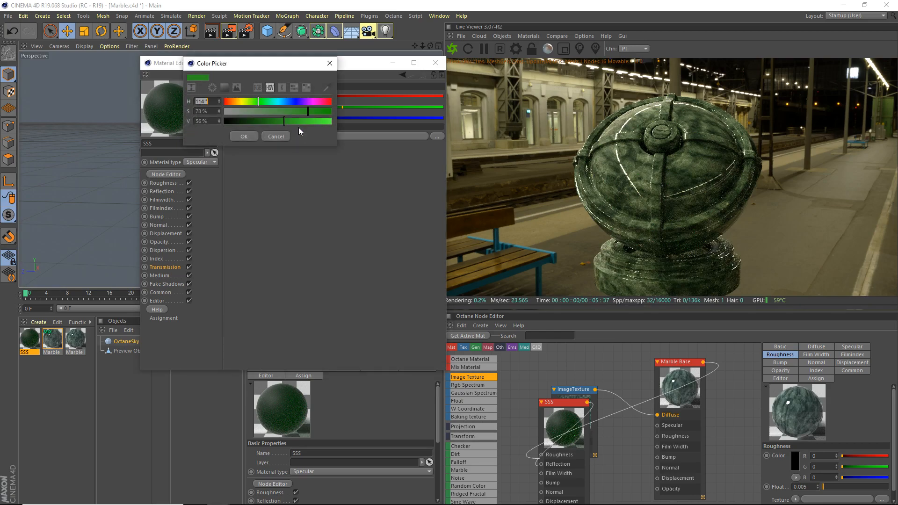
left_click_drag(291, 121, 276, 123)
left_click(244, 136)
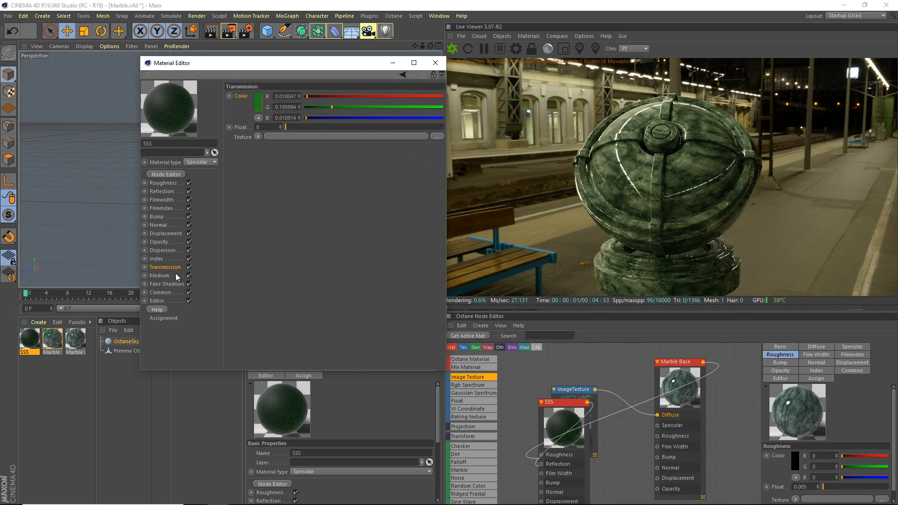
- Add a scattering medium to the SSS material, place an RGB Spectrum node and feed a Float texture into Scattering
left_click(159, 276)
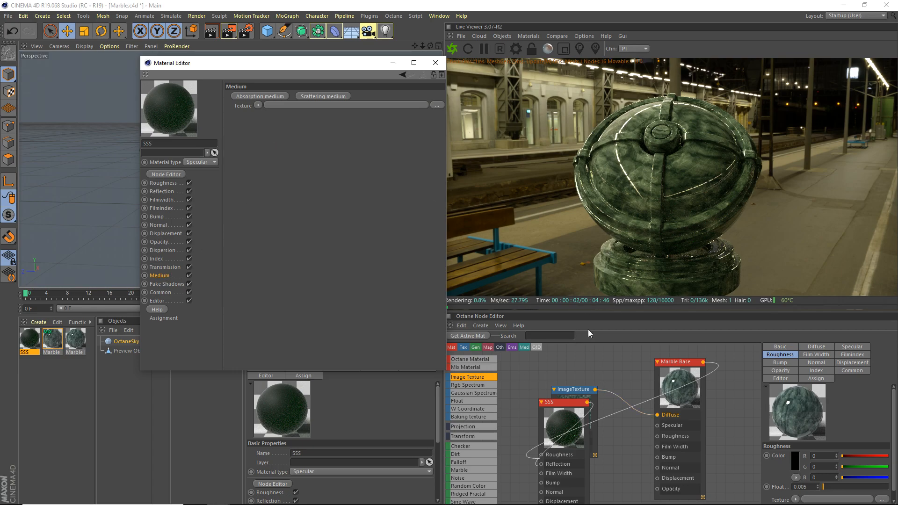
left_click(309, 97)
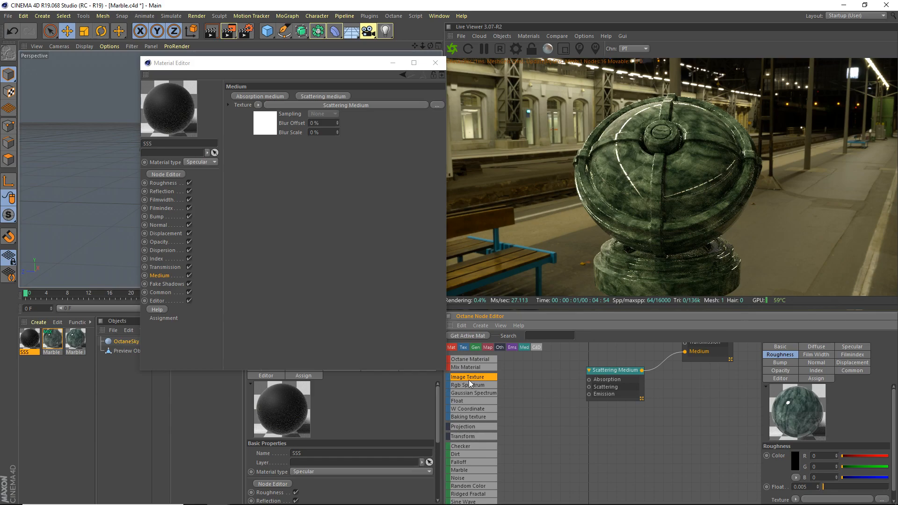
left_click_drag(493, 379, 526, 372)
left_click_drag(471, 399, 590, 390)
- Set the Float texture feeding the medium's Scattering input to 0.1
left_click(547, 396)
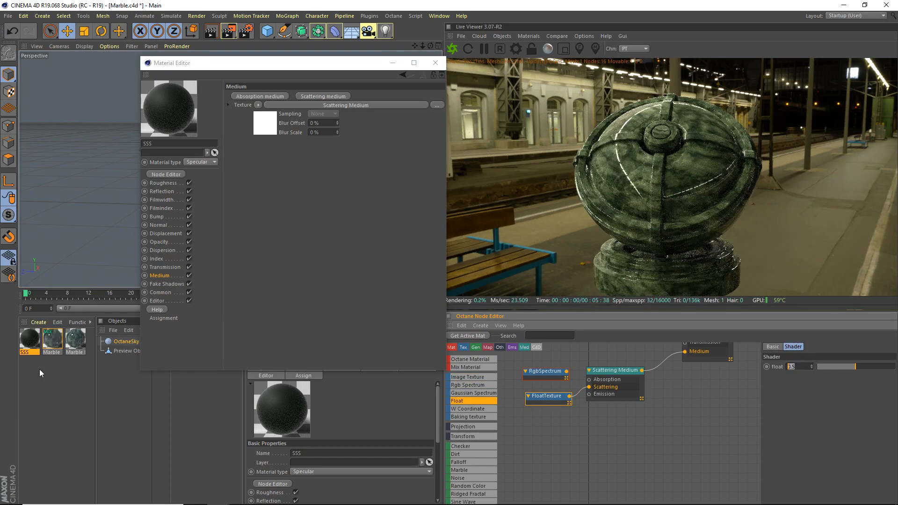
type("0.1")
key("Return")
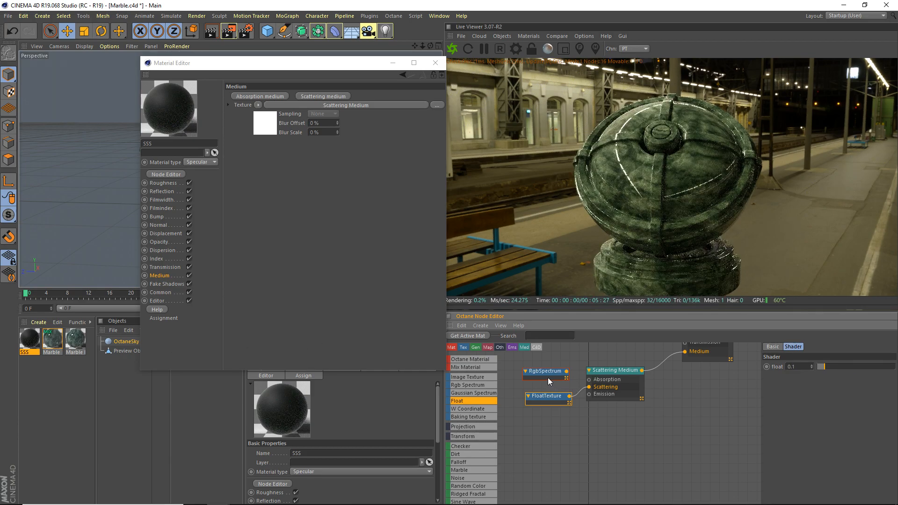
- Connect the RGB Spectrum node to Absorption and colour it green with hue 146°, saturation 67% and value 60%
left_click_drag(566, 371, 588, 379)
left_click(534, 372)
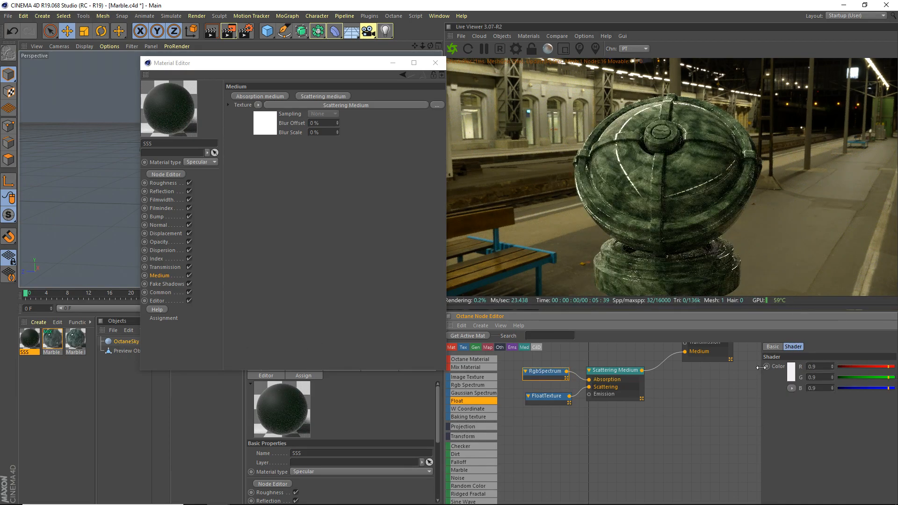
left_click(795, 375)
left_click(803, 374)
left_click(830, 383)
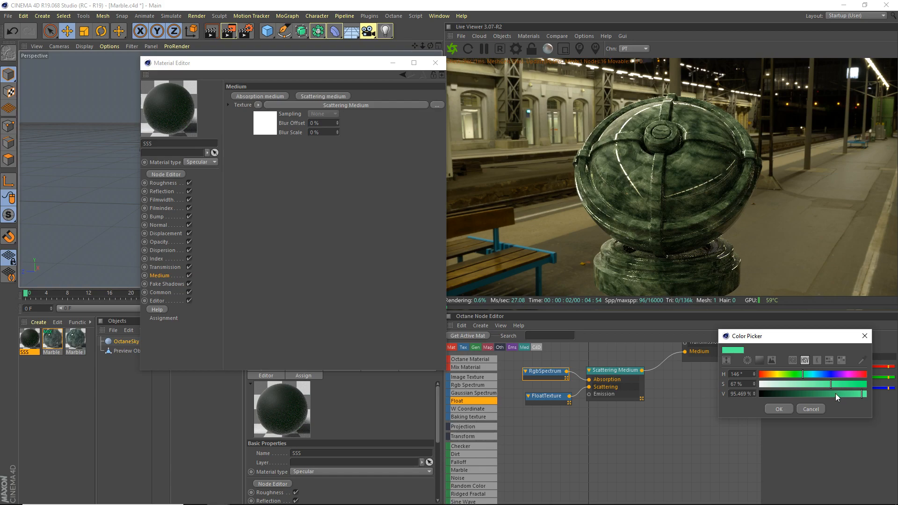
left_click_drag(837, 393, 824, 392)
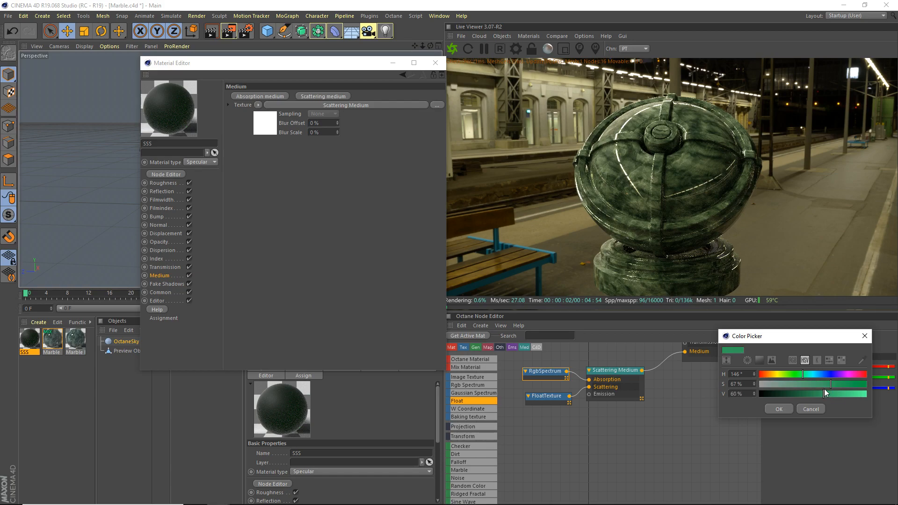
left_click(779, 409)
- Set the scattering medium's Density to 25 and close the SSS material's editor
left_click(640, 382)
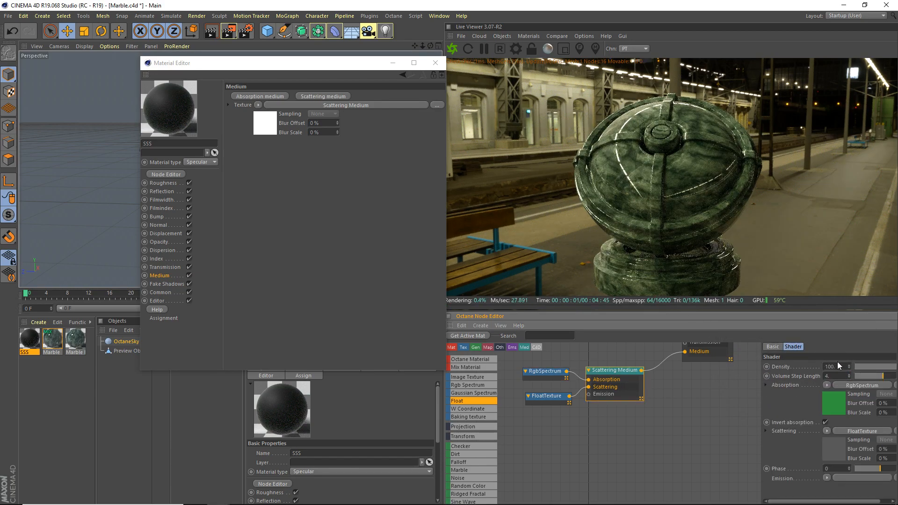
left_click(889, 368)
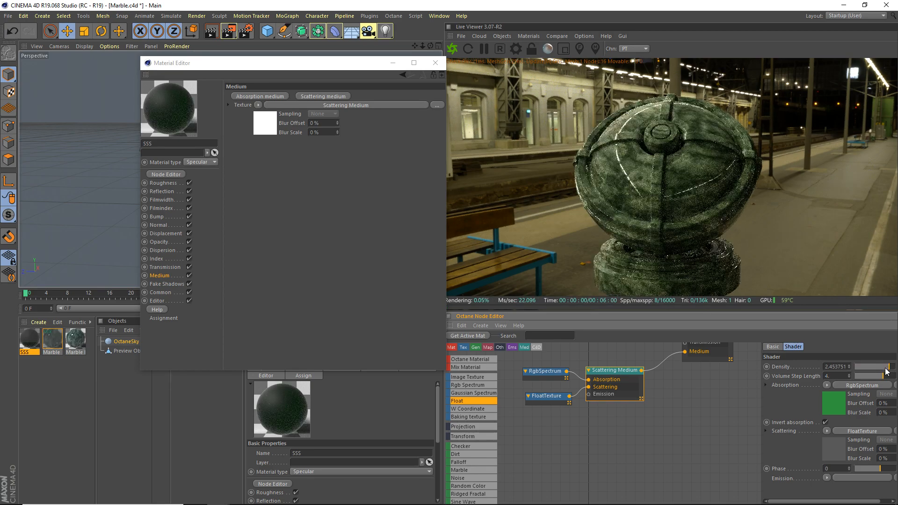
double_click(837, 366)
type("256")
key("Return")
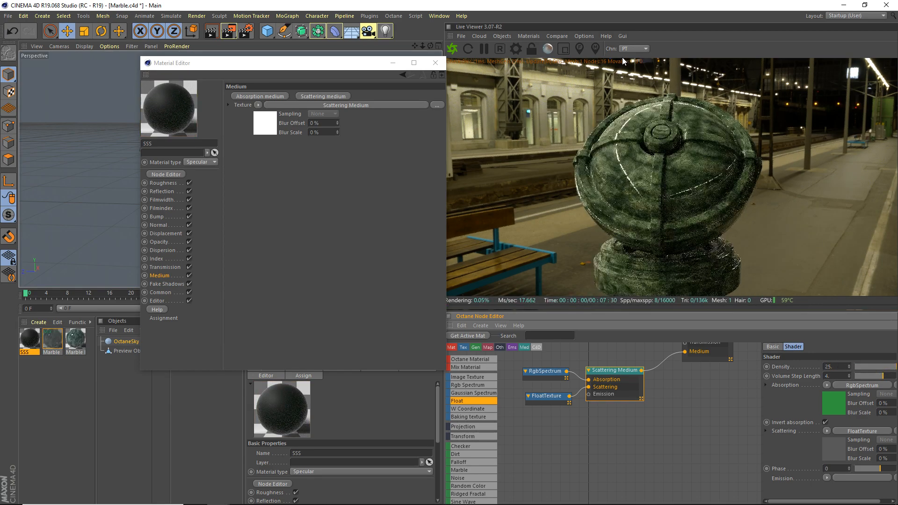
left_click(435, 63)
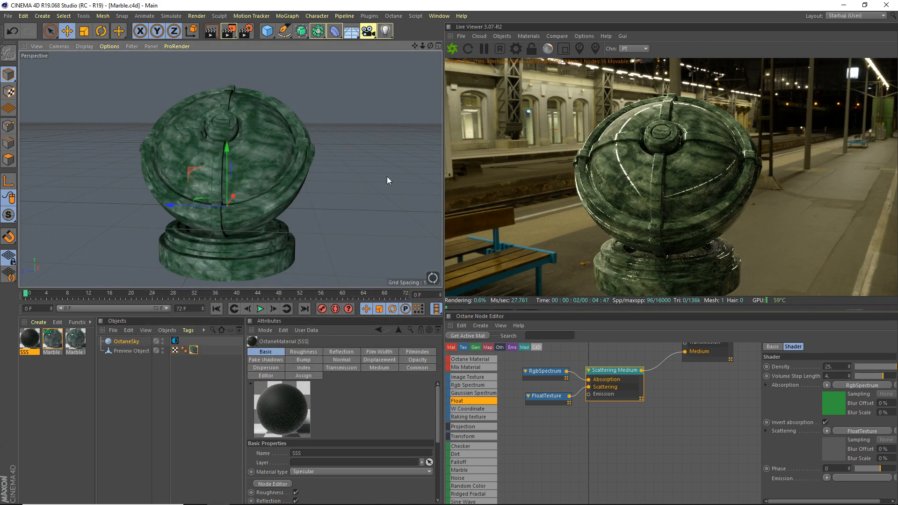
- Compare the Marble Base render with the Marble mix material on the preview object in a split Live Viewer
left_click(77, 345)
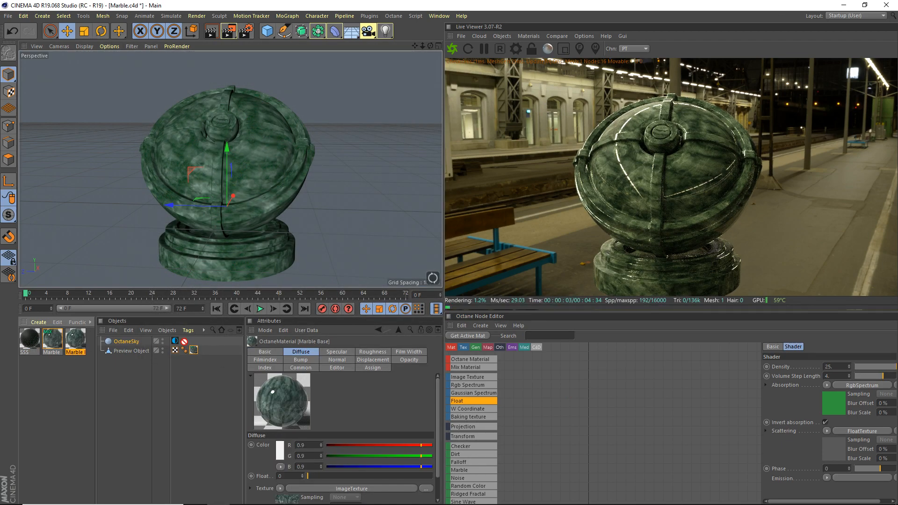
left_click(554, 35)
left_click(542, 13)
left_click(553, 37)
left_click(561, 49)
left_click_drag(60, 348, 194, 351)
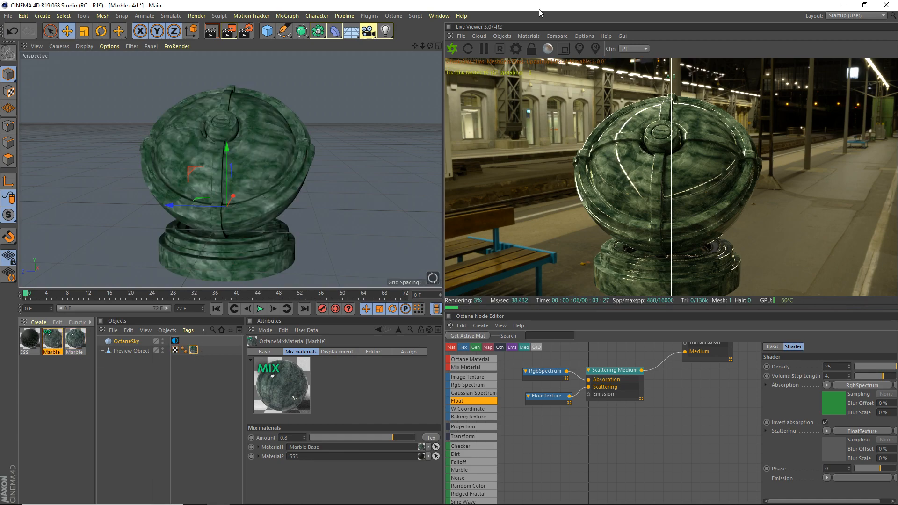
left_click(664, 127)
left_click_drag(663, 127, 659, 176)
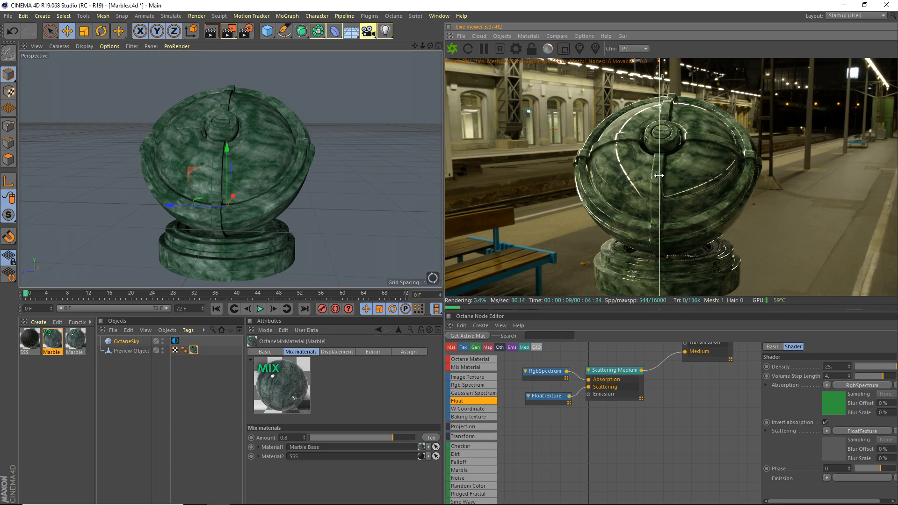
- Try a much lower Density of about 0.014 on the scattering medium and restore it to 25
left_click(871, 365)
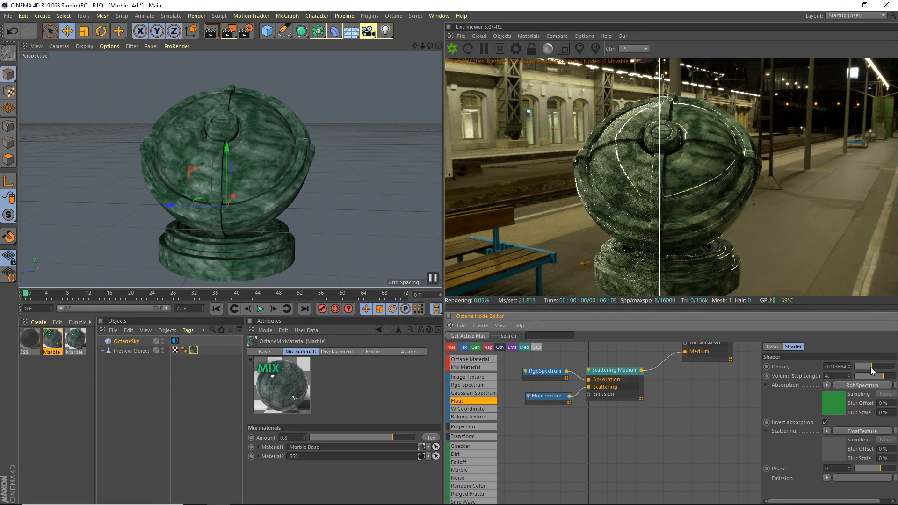
double_click(837, 367)
key("BackSpace")
type("200")
key("Return")
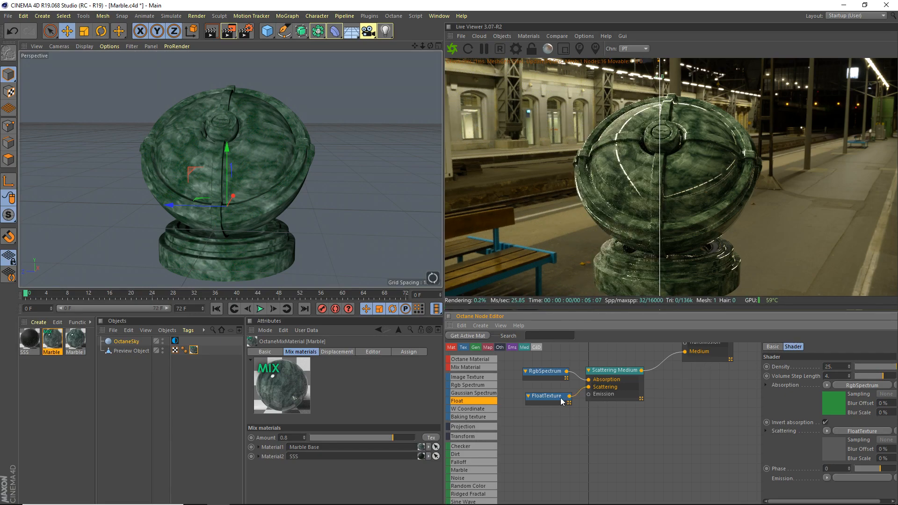
- Set the scattering Float texture to 0 and the absorption RGB Spectrum to a dark green of about RGB 0.025, 0.233, 0.037
left_click(552, 396)
left_click_drag(821, 366, 811, 366)
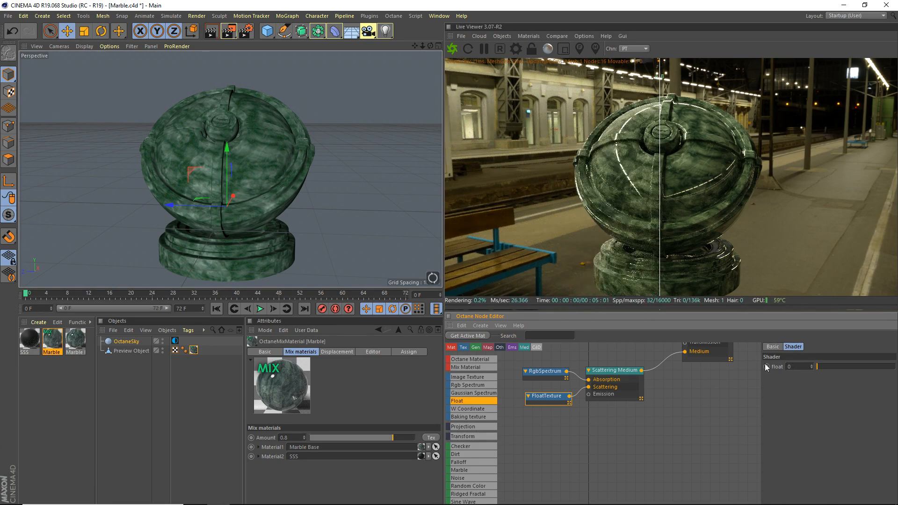
left_click(547, 377)
left_click(795, 373)
left_click_drag(792, 392, 815, 394)
left_click(779, 407)
- Move the comparison divider to the render's edge, end the comparison and view the preview object from a slightly different angle
left_click_drag(659, 205, 871, 228)
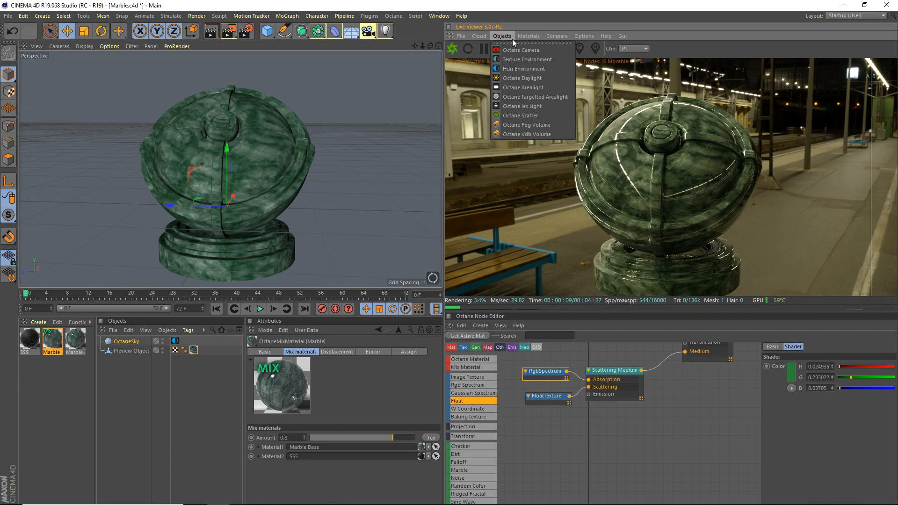
left_click(550, 36)
left_click(561, 56)
left_click_drag(431, 45, 448, 65)
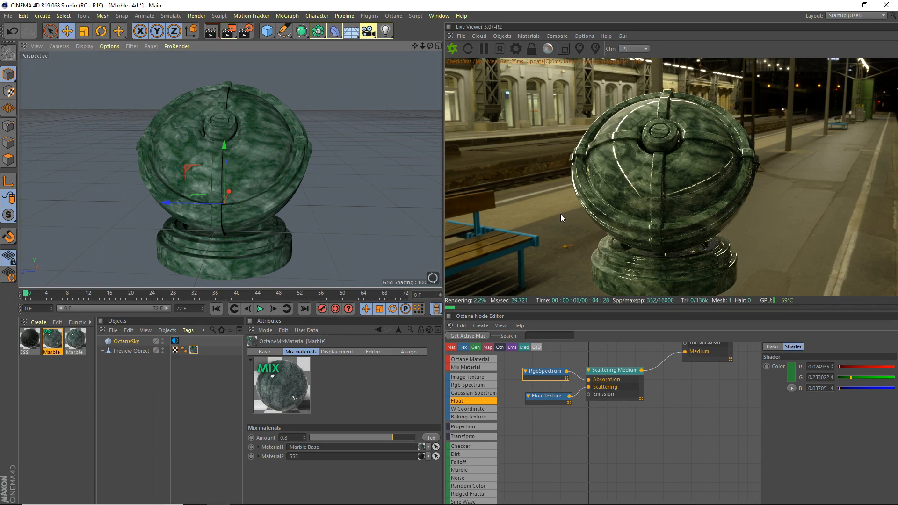
- Rename the Marble mix material Polished Marble
double_click(52, 340)
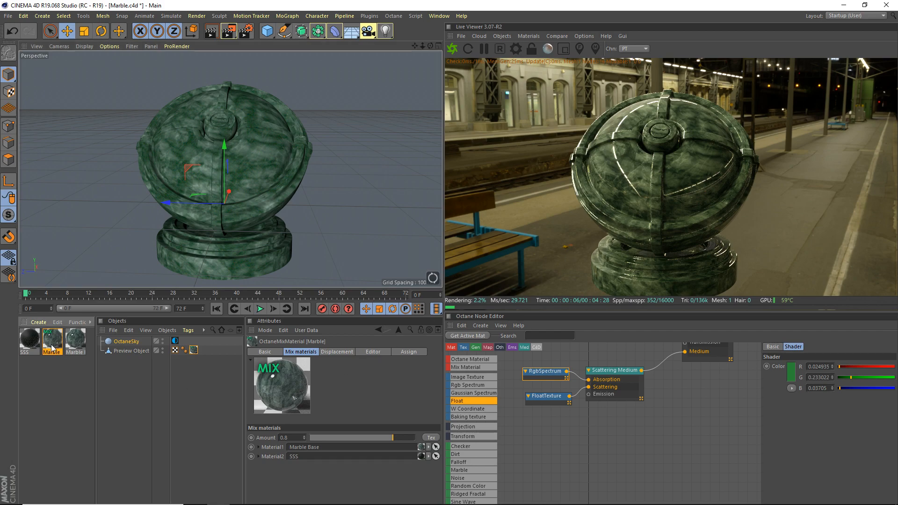
type("Polished Morble")
key("Return")
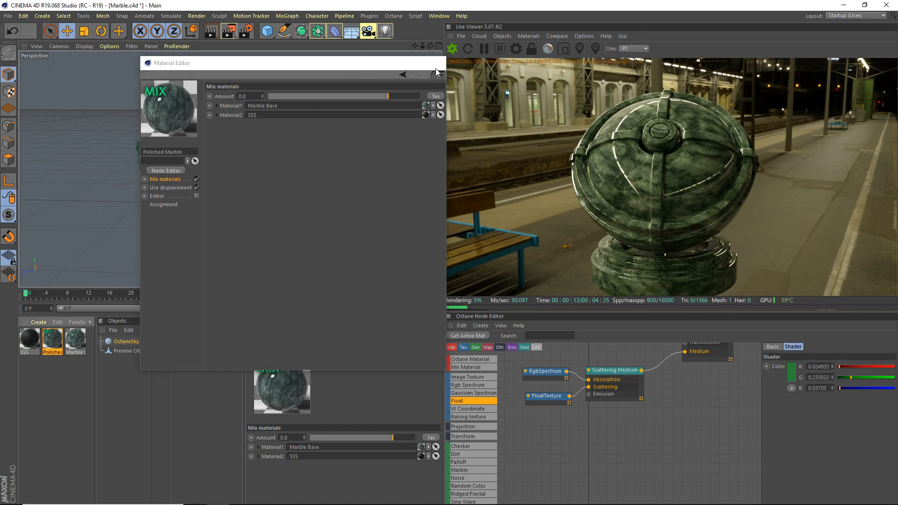
left_click(434, 64)
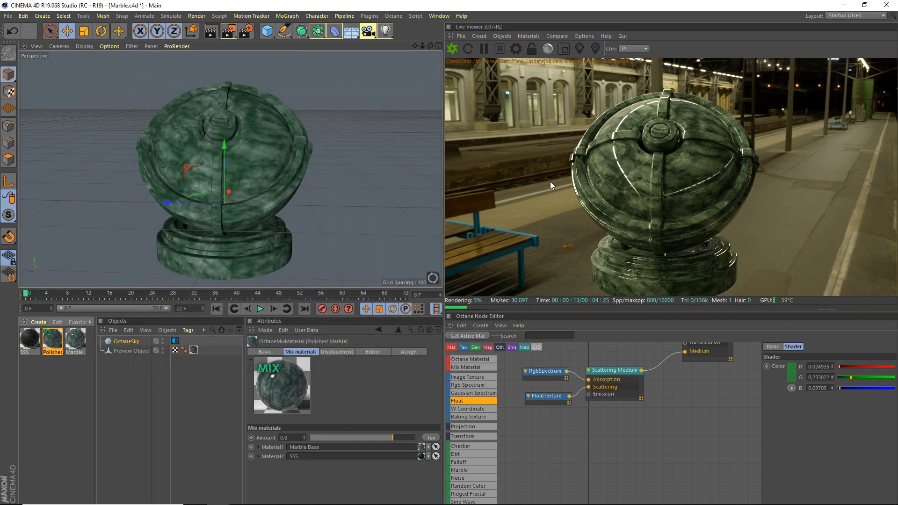
- Add an Octane texture environment and set its RGB Spectrum colour to black
left_click(508, 36)
left_click(508, 63)
left_click(313, 387)
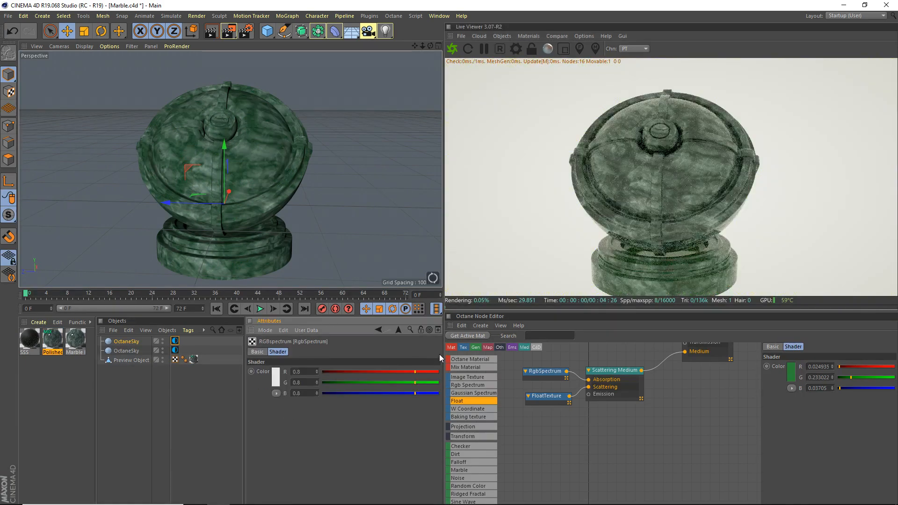
left_click(277, 380)
left_click_drag(281, 398, 222, 402)
left_click(261, 413)
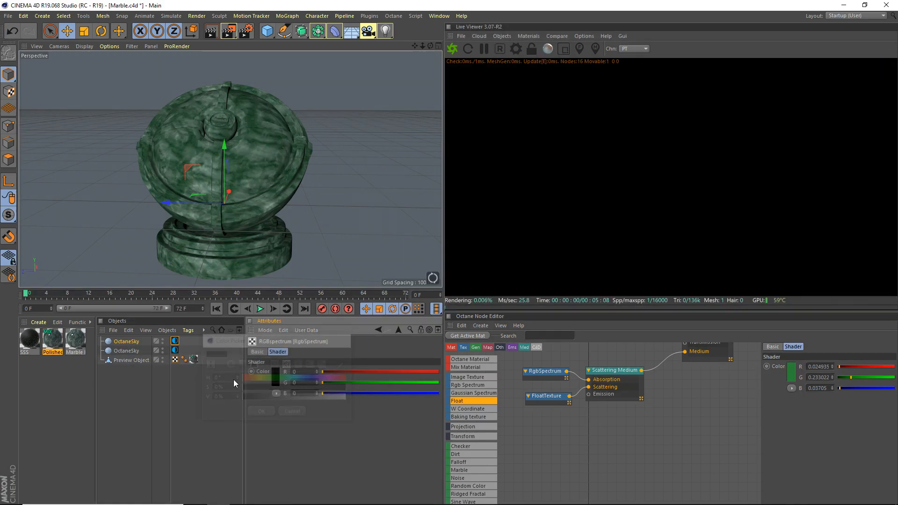
- Set the black texture environment's type to Visible environment
left_click(175, 340)
left_click(318, 460)
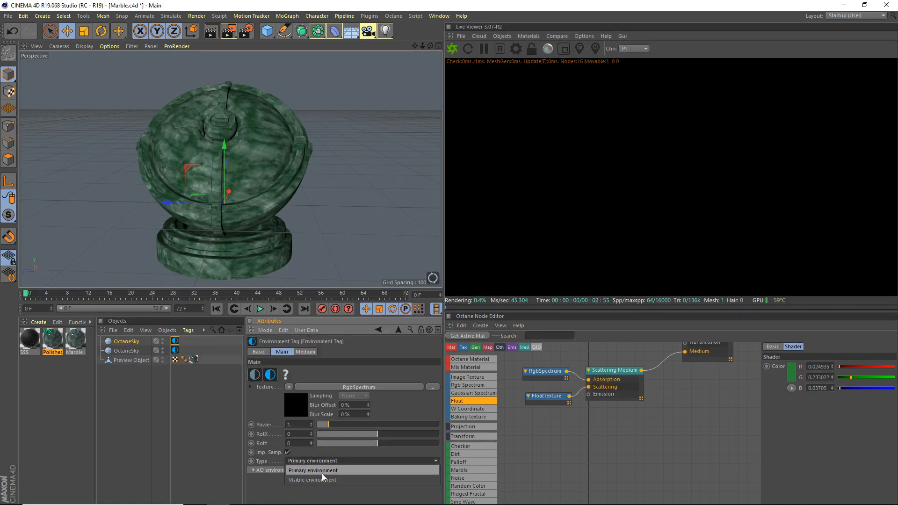
left_click(323, 479)
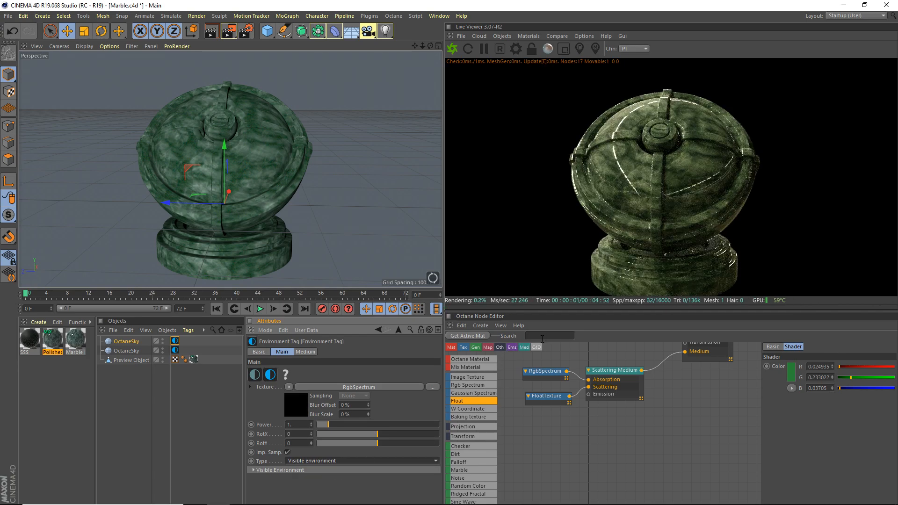